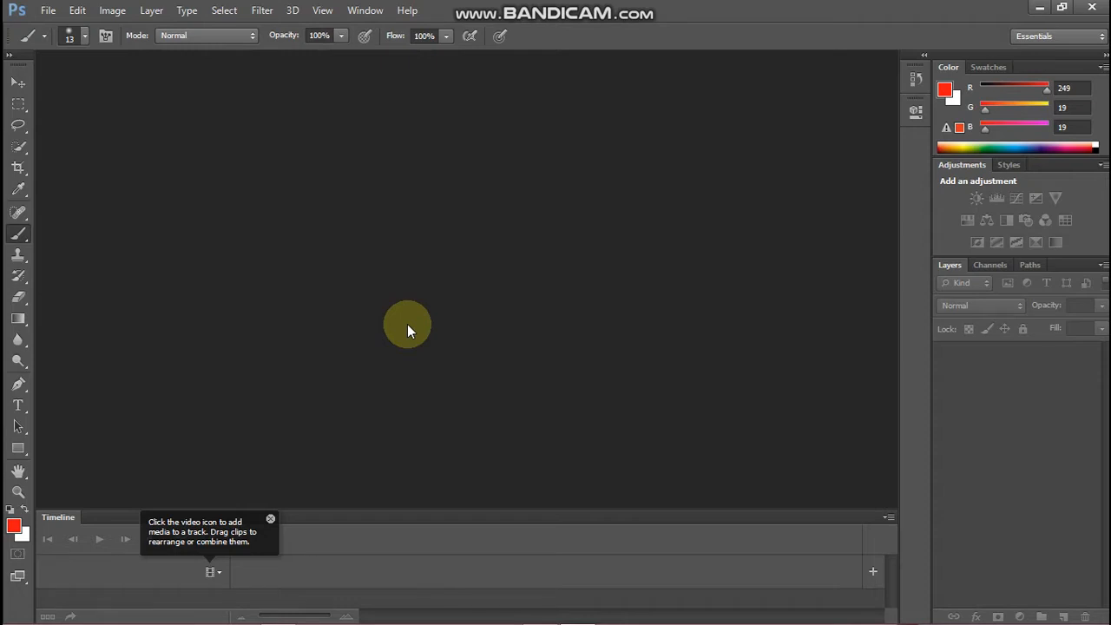
- Open the blog JPEG image from the Desktop folder
{"action": "double_click", "coordinate": [407, 324]}
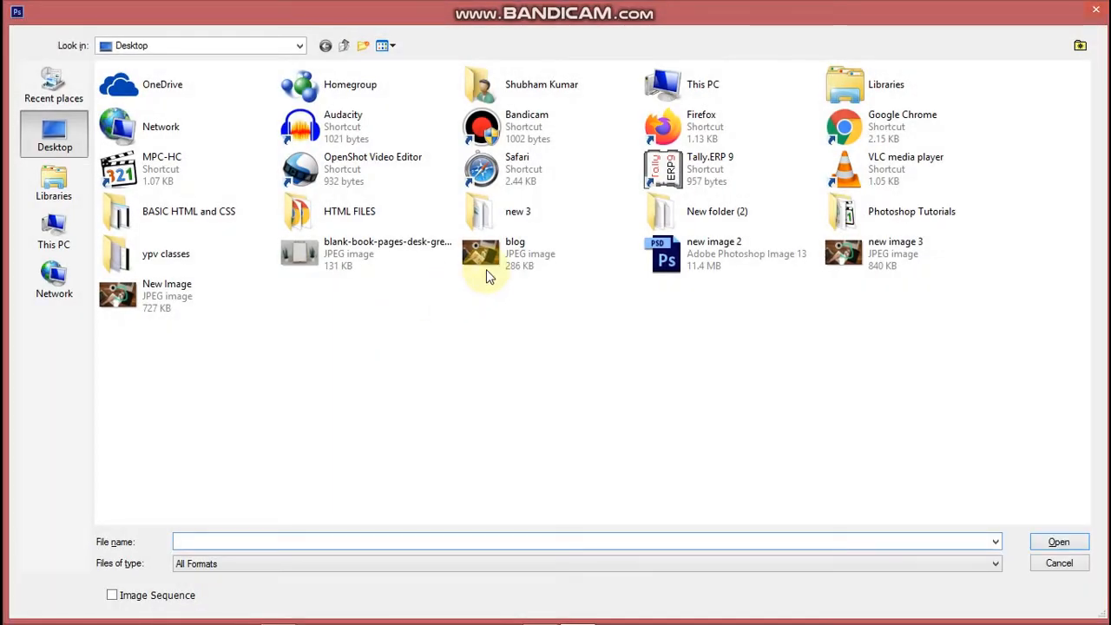
{"action": "left_click", "coordinate": [539, 255]}
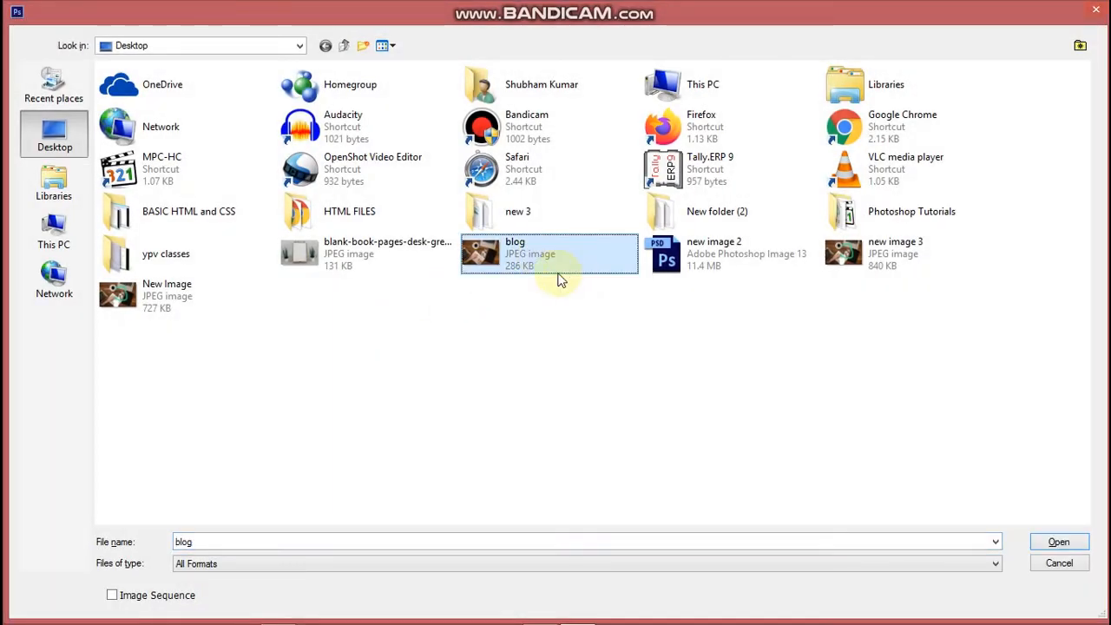
{"action": "left_click", "coordinate": [1056, 540]}
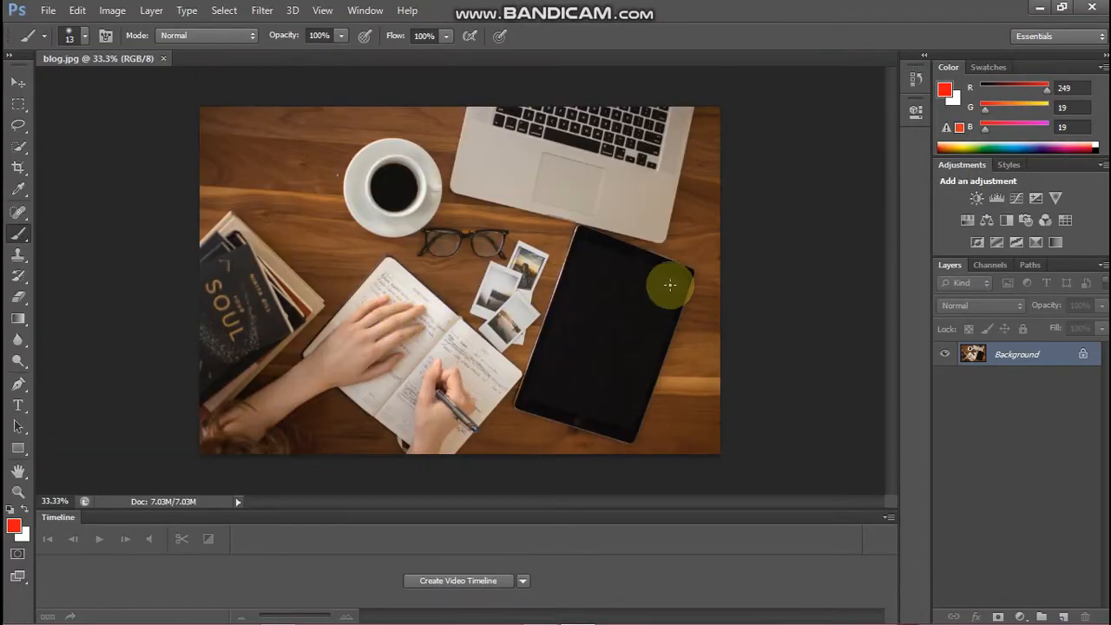
- Convert the locked Background into a regular layer named Layer 0 and add a new empty layer above it
{"action": "double_click", "coordinate": [1077, 363]}
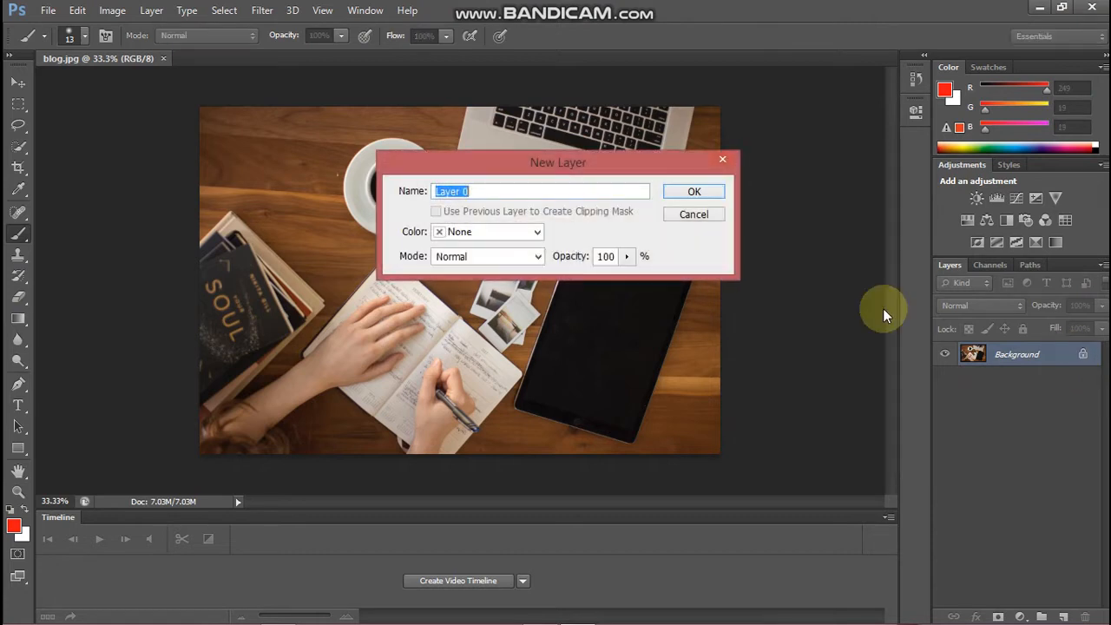
{"action": "left_click", "coordinate": [719, 194]}
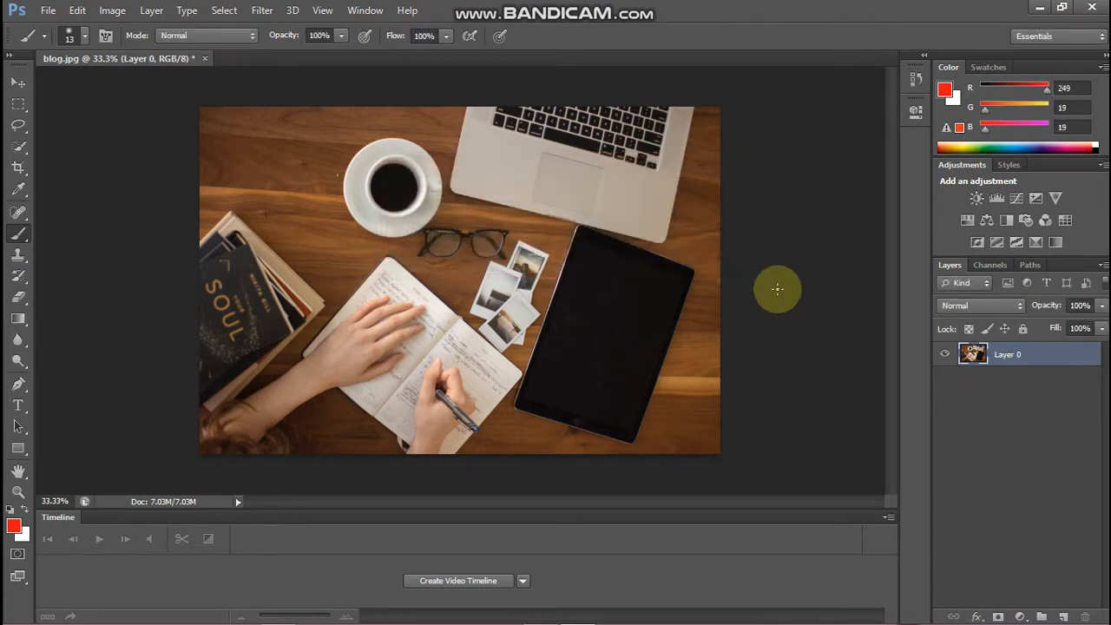
{"action": "left_click", "coordinate": [1065, 616]}
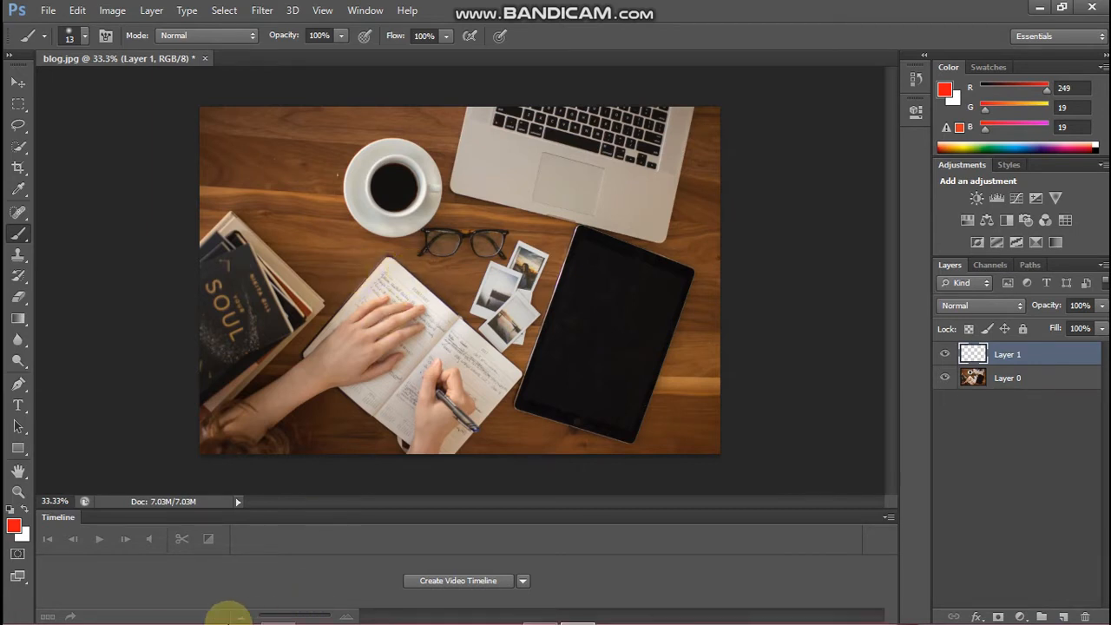
{"action": "left_click", "coordinate": [279, 615]}
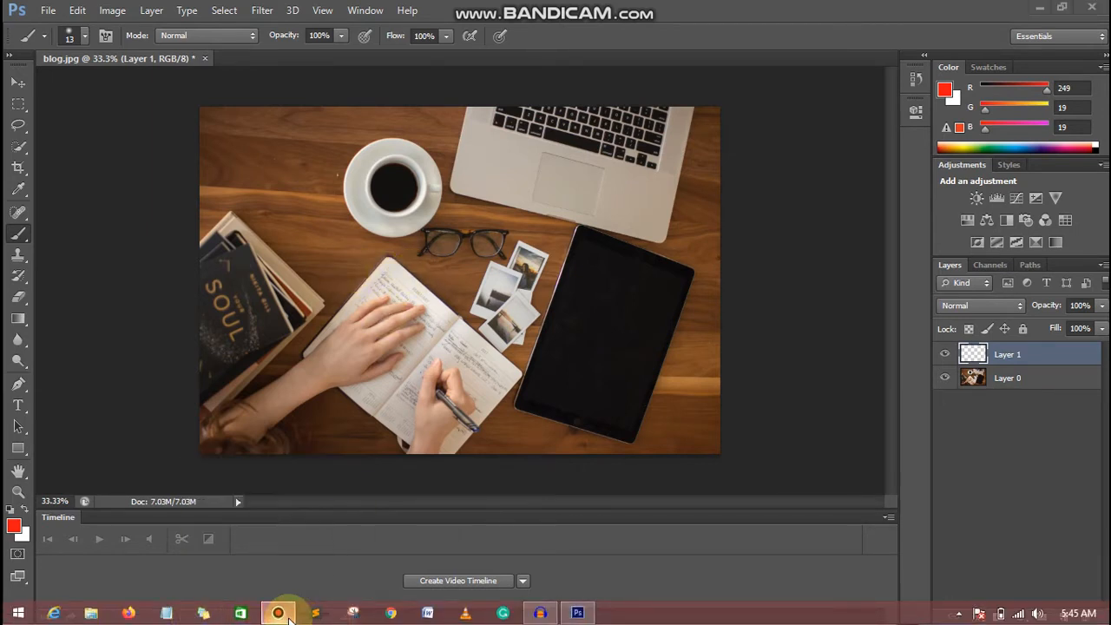
{"action": "left_click", "coordinate": [289, 616]}
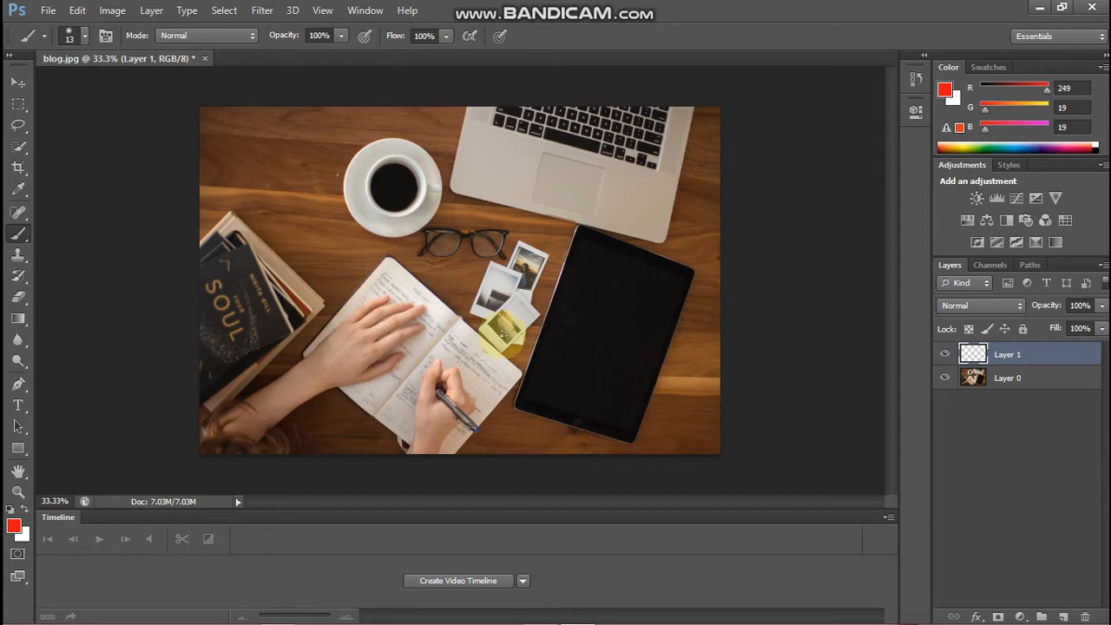
- Open the Fill settings for the new empty layer
{"action": "key", "text": "shift+F5"}
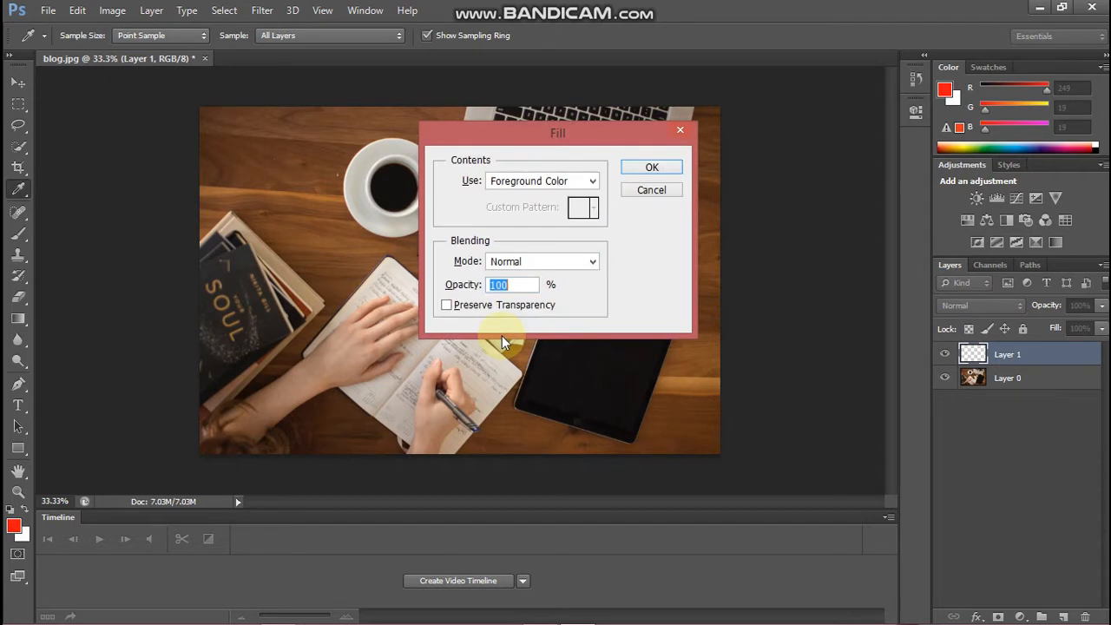
{"action": "left_click", "coordinate": [594, 186]}
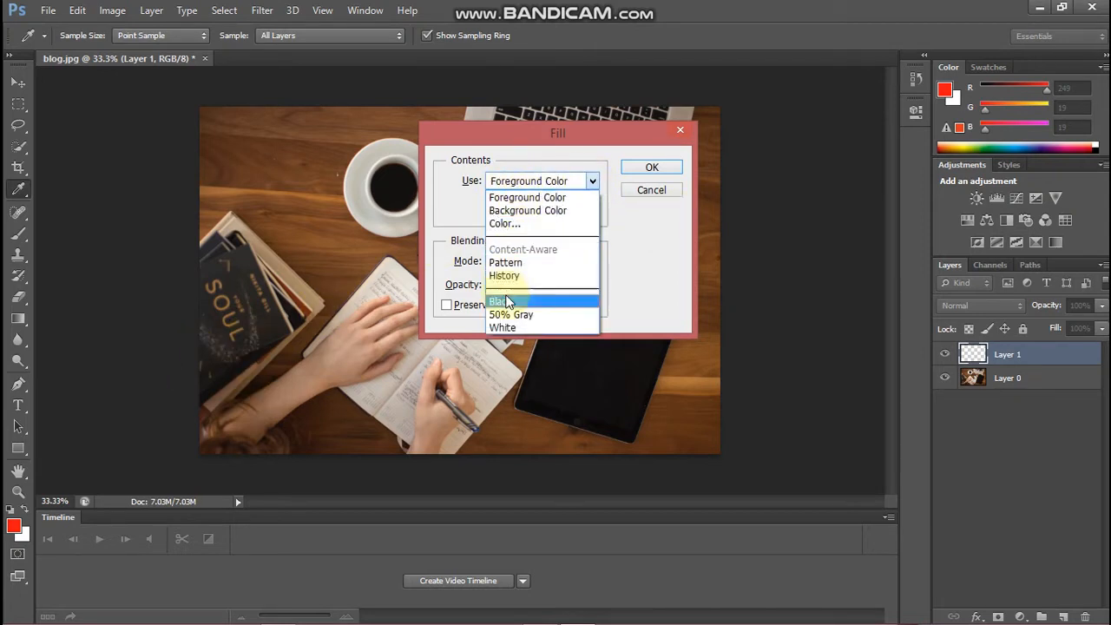
{"action": "left_click", "coordinate": [526, 226]}
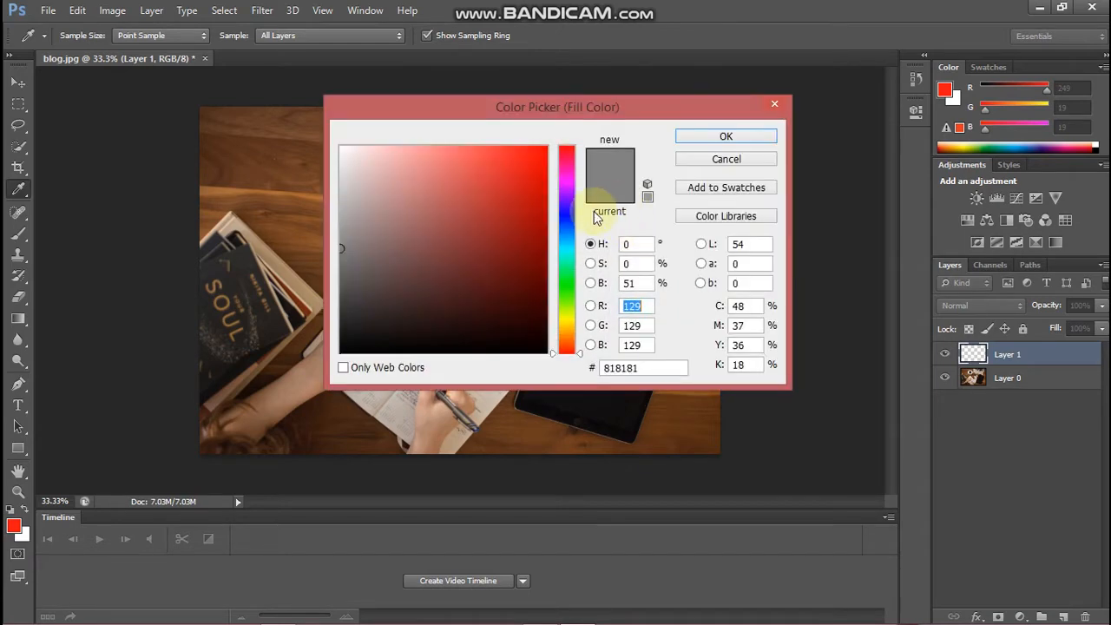
{"action": "key", "text": "Return"}
{"action": "left_click", "coordinate": [593, 181]}
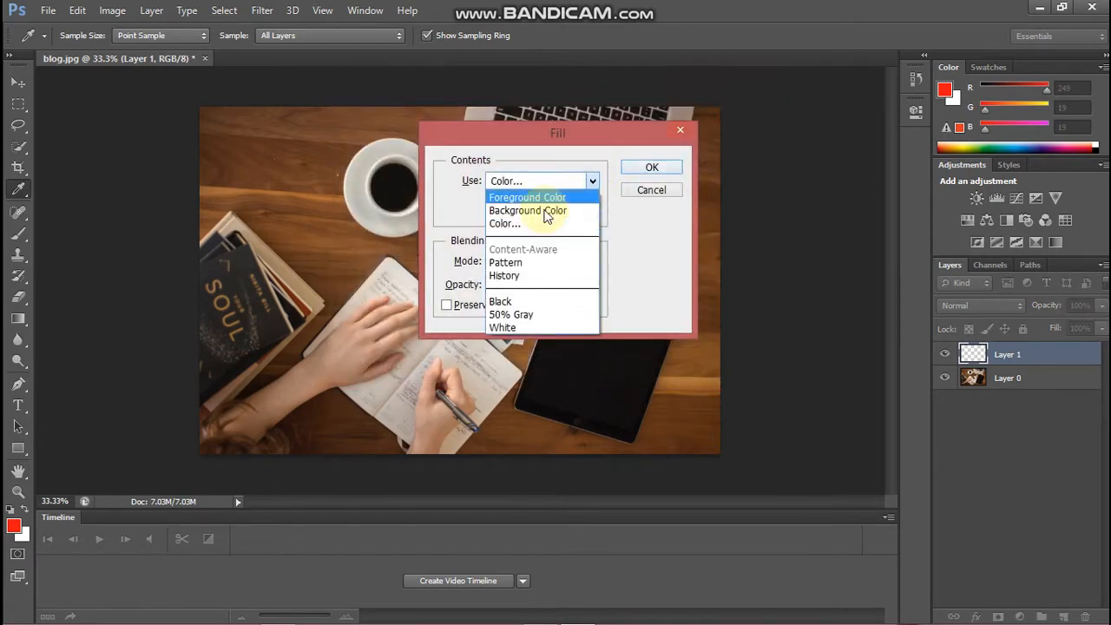
{"action": "left_click", "coordinate": [537, 226]}
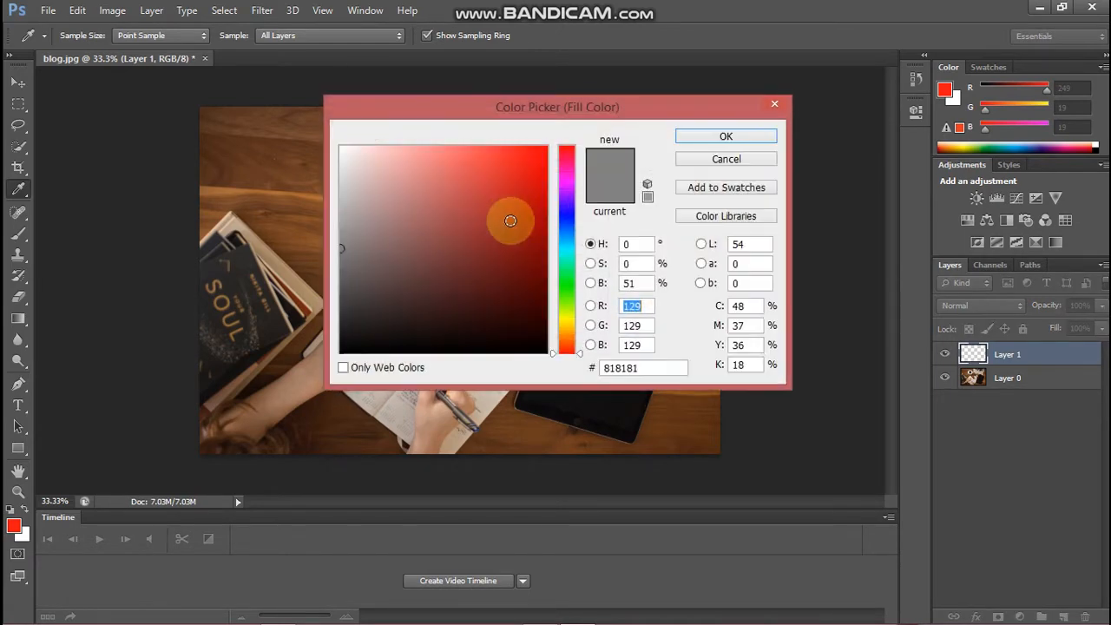
{"action": "left_click", "coordinate": [704, 158]}
- Fill the new layer with White in Normal mode at 100% opacity
{"action": "left_click", "coordinate": [593, 181]}
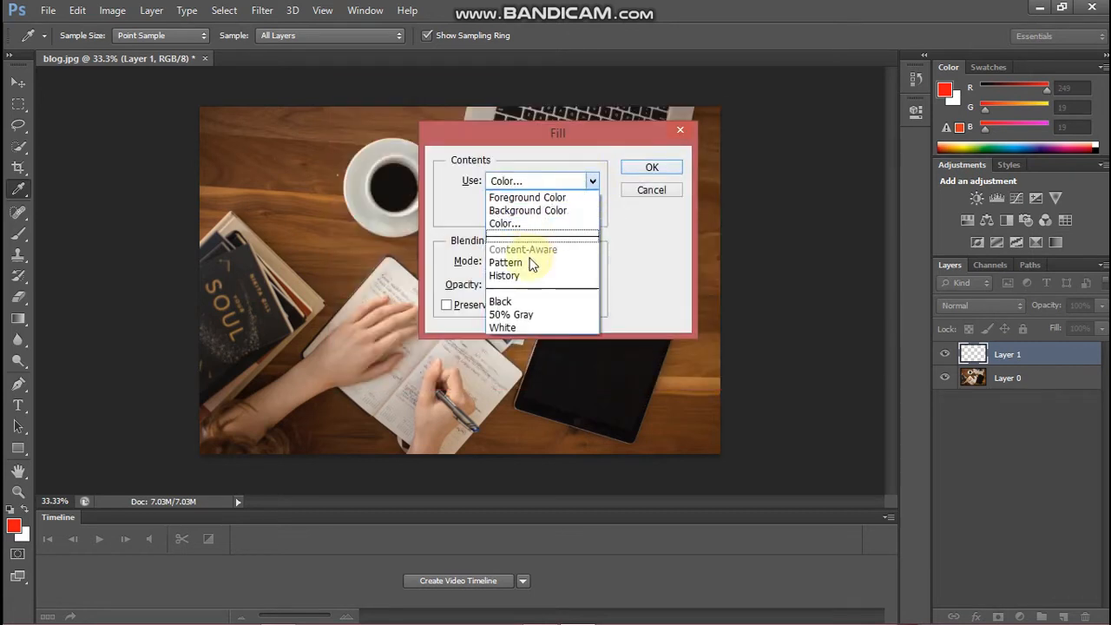
{"action": "left_click", "coordinate": [511, 327]}
{"action": "left_click", "coordinate": [653, 167]}
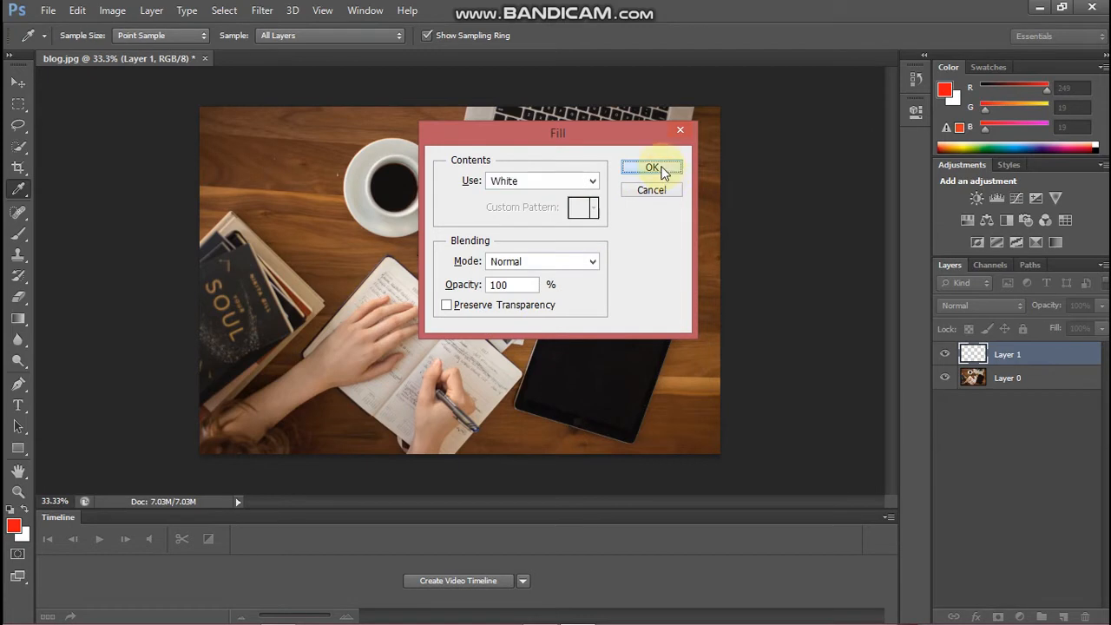
{"action": "key", "text": "b"}
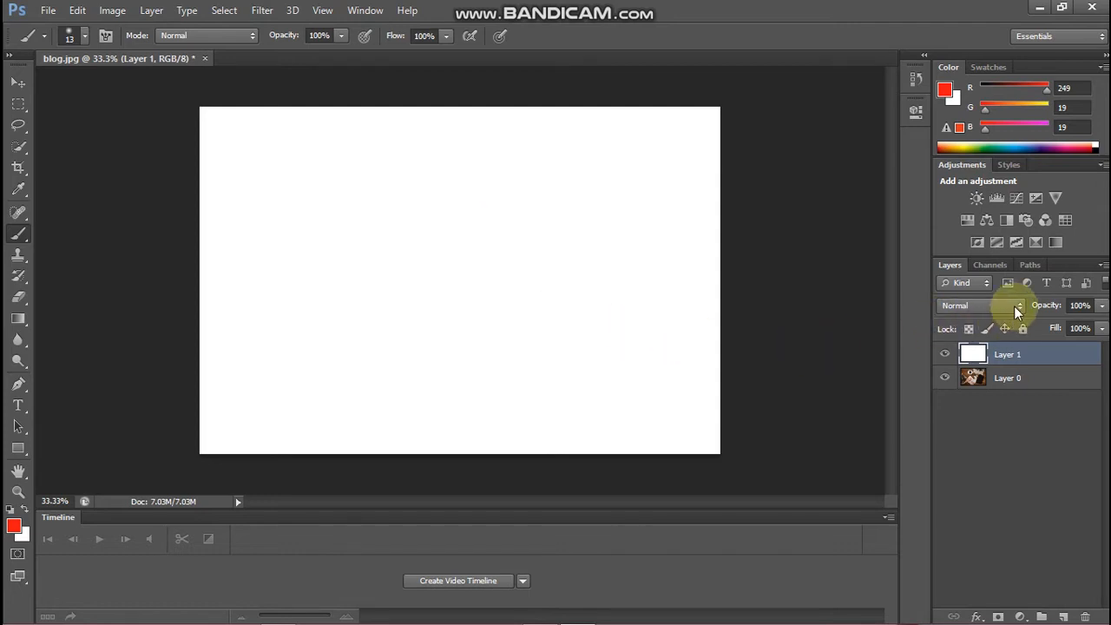
- Lower the opacity of the white-filled layer to 46% so the photo shows through
{"action": "left_click", "coordinate": [1103, 308]}
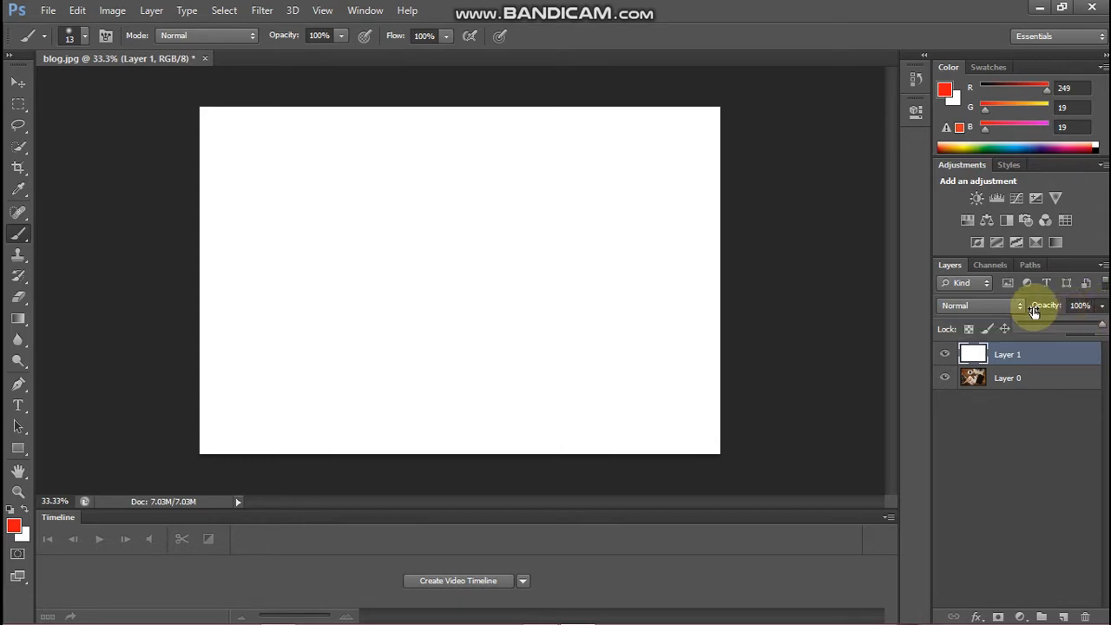
{"action": "left_click", "coordinate": [1102, 306]}
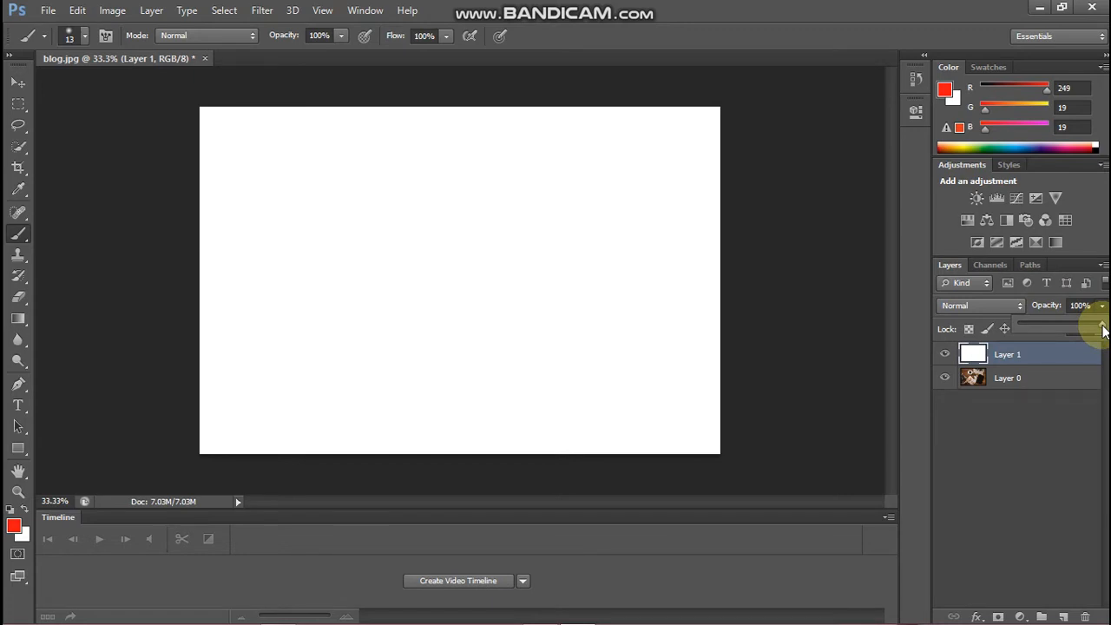
{"action": "left_click_drag", "start_coordinate": [1102, 329], "coordinate": [1076, 328]}
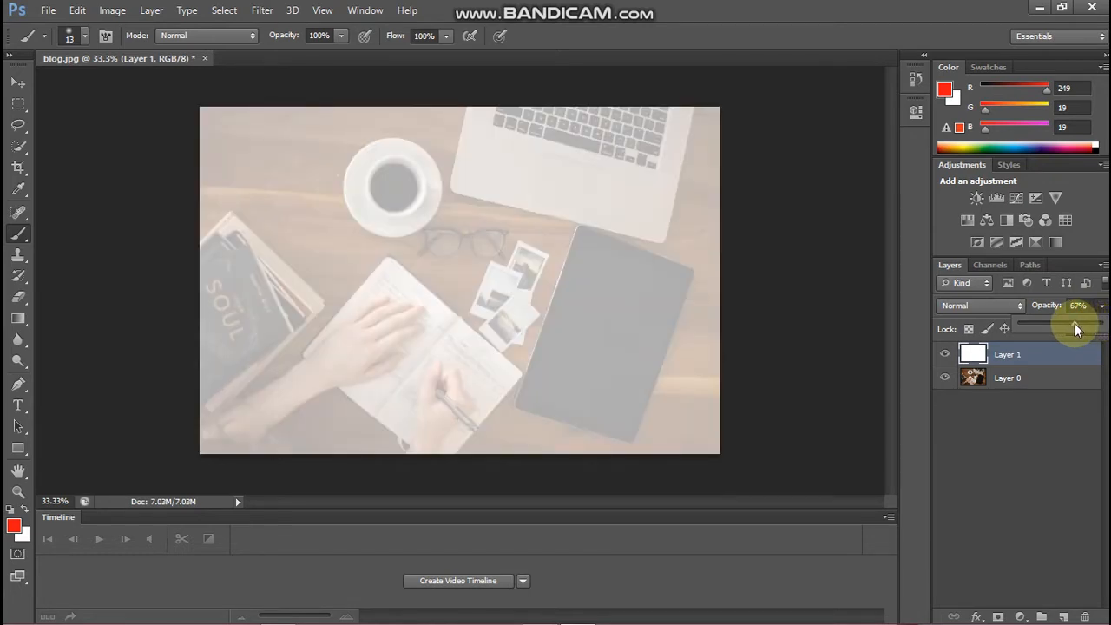
{"action": "left_click_drag", "start_coordinate": [1076, 328], "coordinate": [1057, 322]}
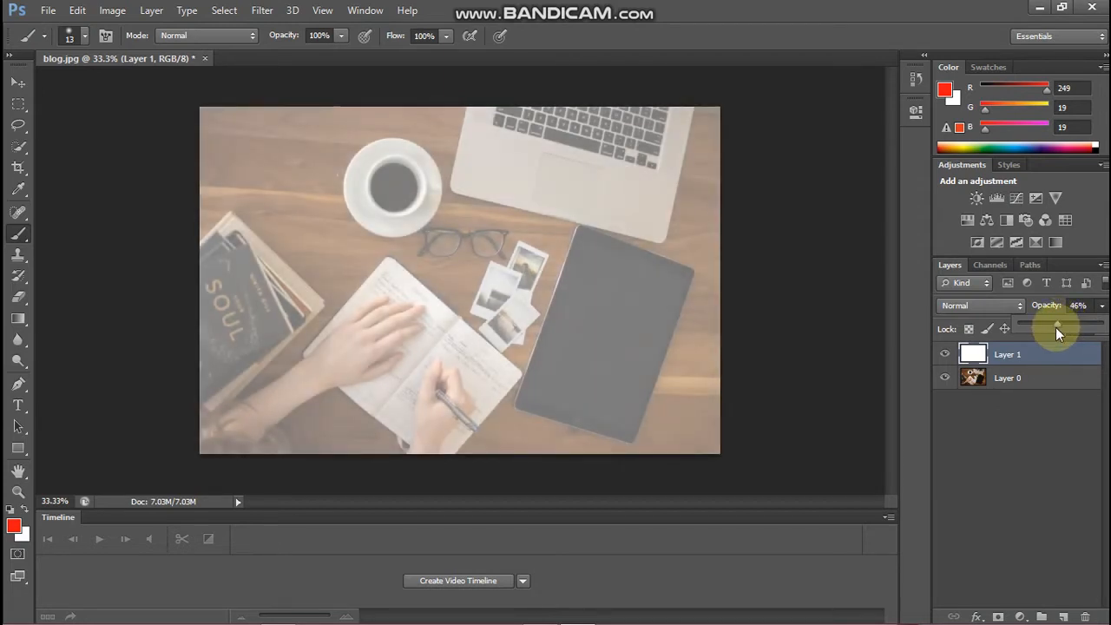
{"action": "left_click", "coordinate": [1034, 415]}
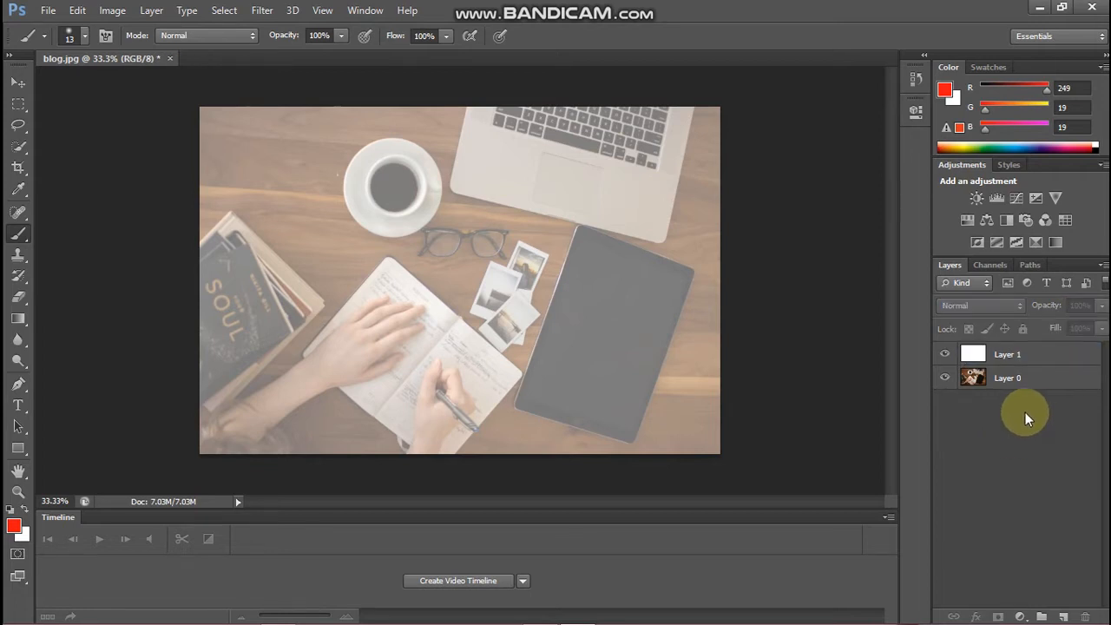
- Scale the white layer to about 78% width and 55% height, forming a panel over the middle of the photo
{"action": "left_click", "coordinate": [1026, 354]}
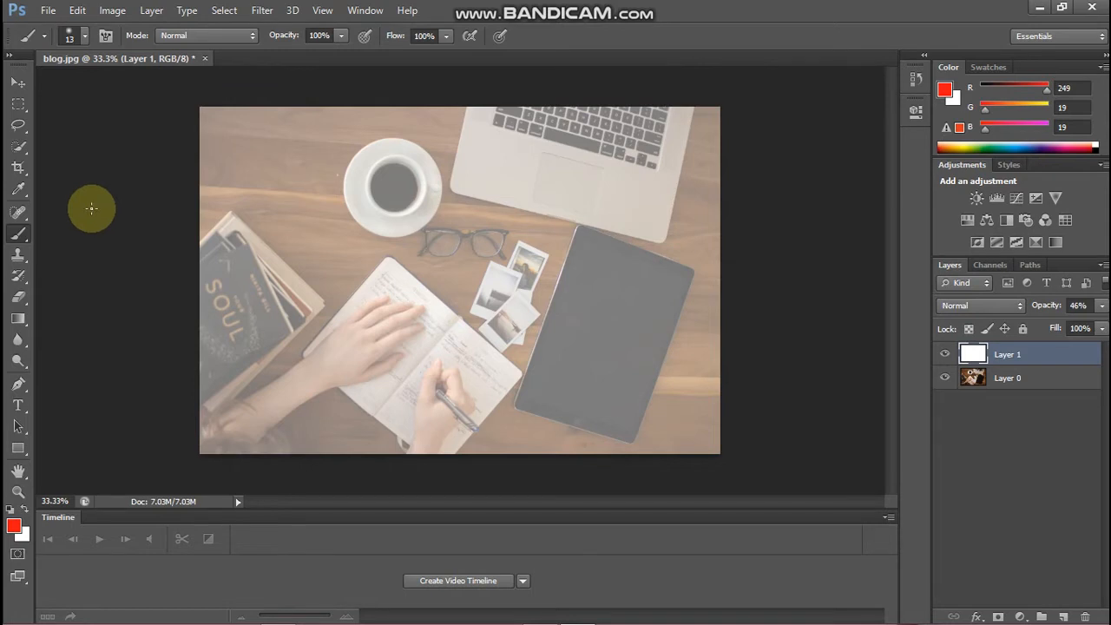
{"action": "key", "text": "ctrl+t"}
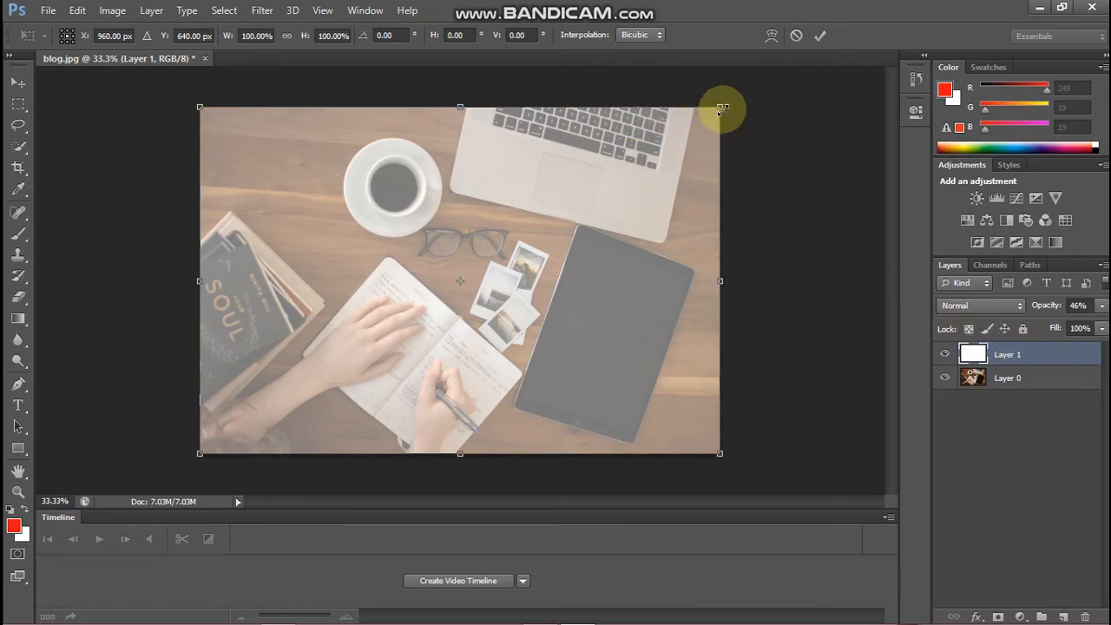
{"action": "left_click_drag", "start_coordinate": [716, 111], "coordinate": [665, 175]}
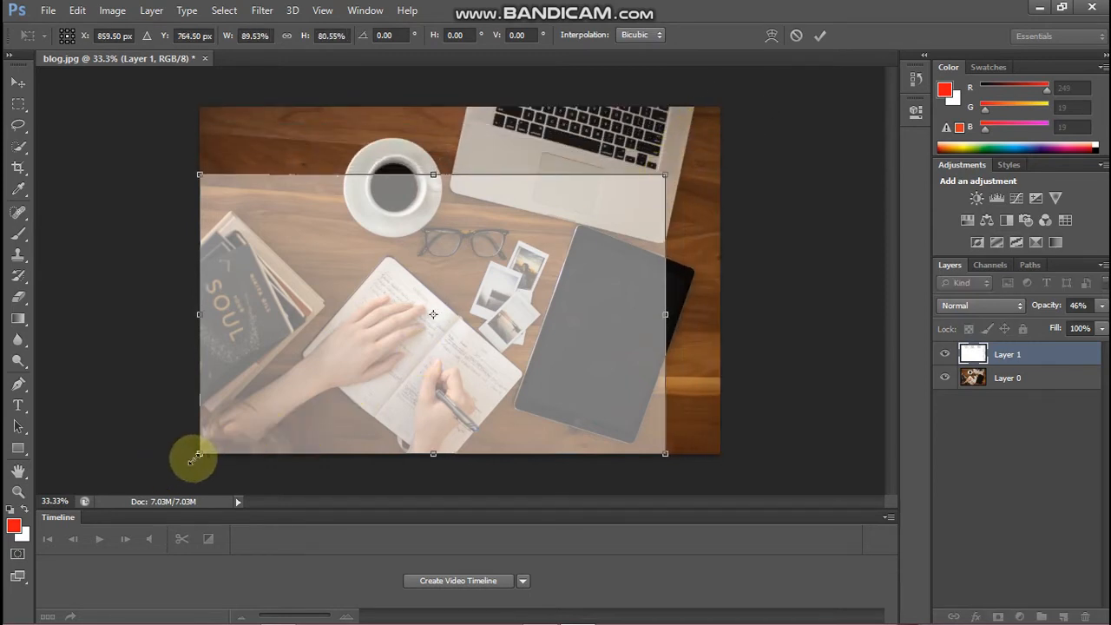
{"action": "left_click_drag", "start_coordinate": [198, 456], "coordinate": [261, 365]}
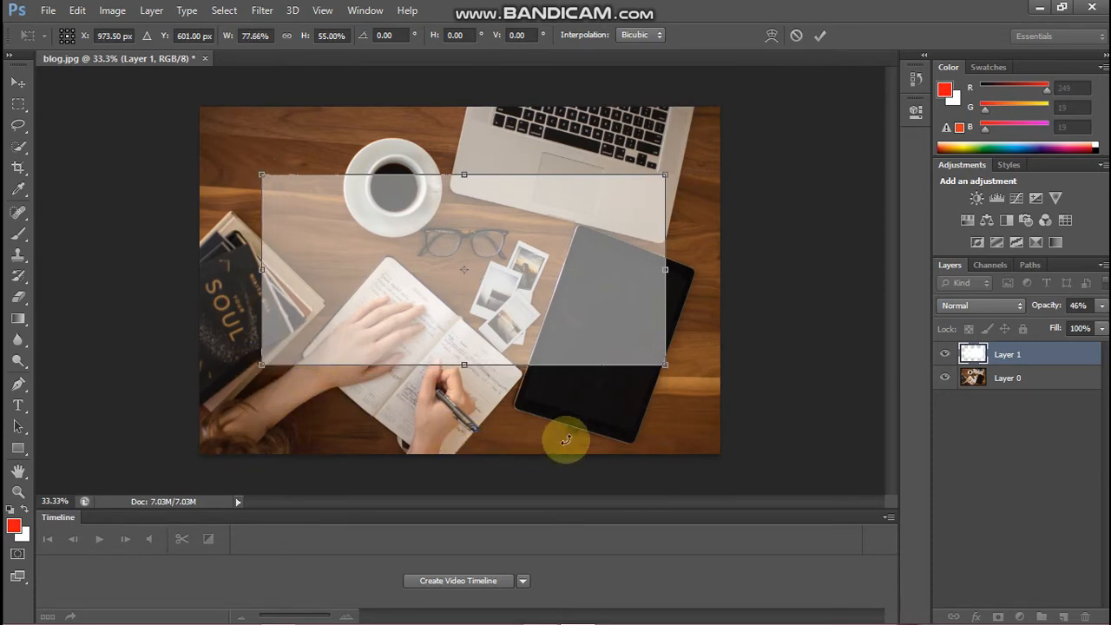
{"action": "key", "text": "Return"}
{"action": "key", "text": "b"}
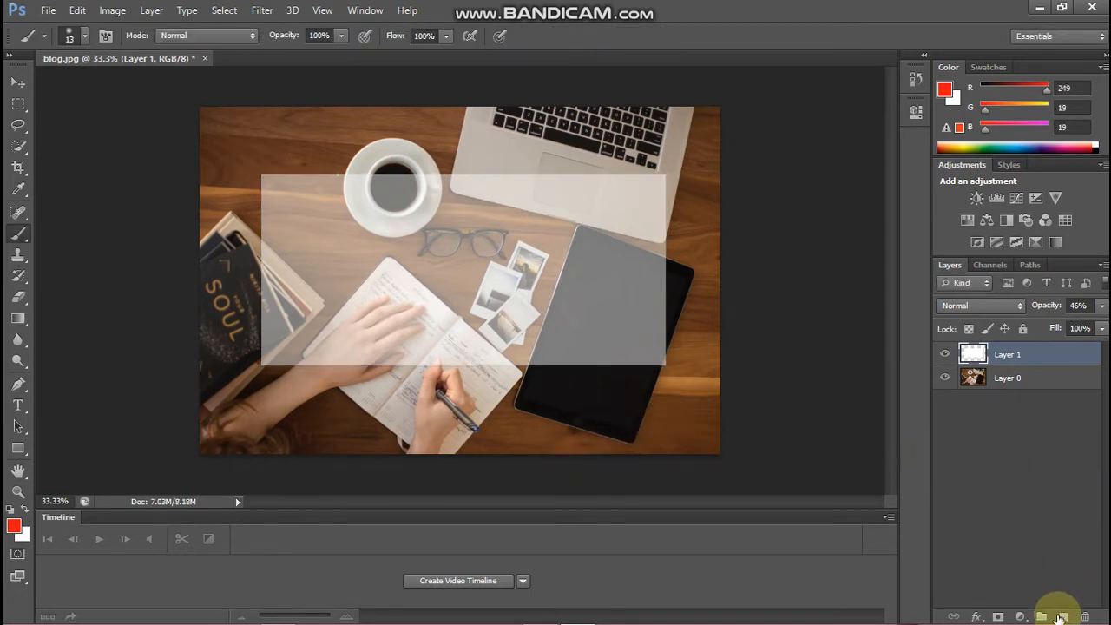
- Rename the translucent panel's layer to "White"
{"action": "double_click", "coordinate": [1008, 356]}
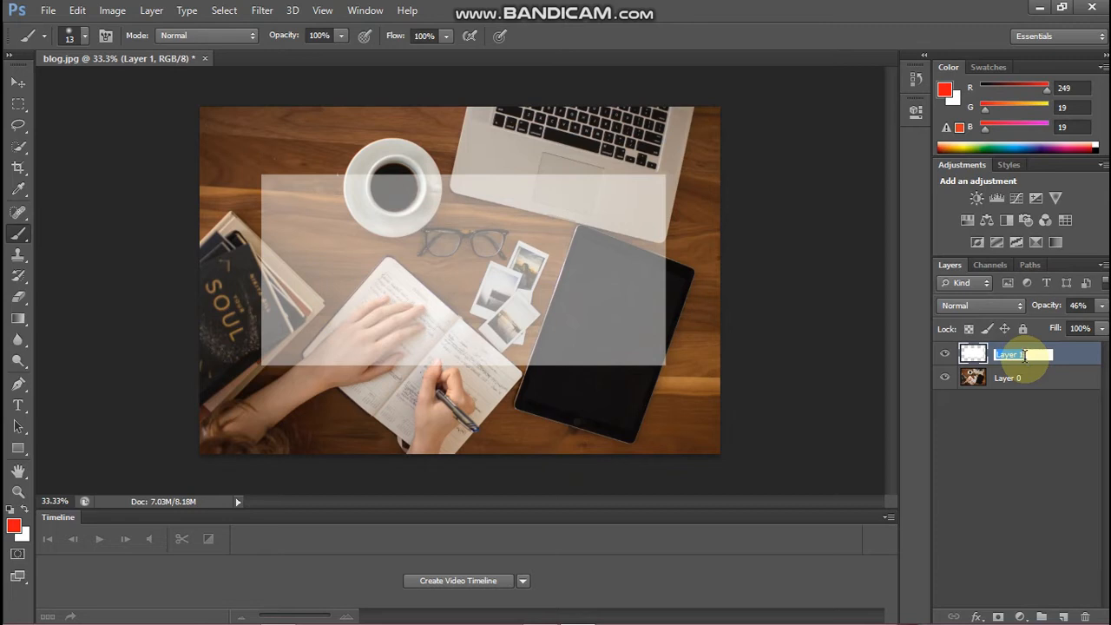
{"action": "type", "text": "White"}
{"action": "key", "text": "Return"}
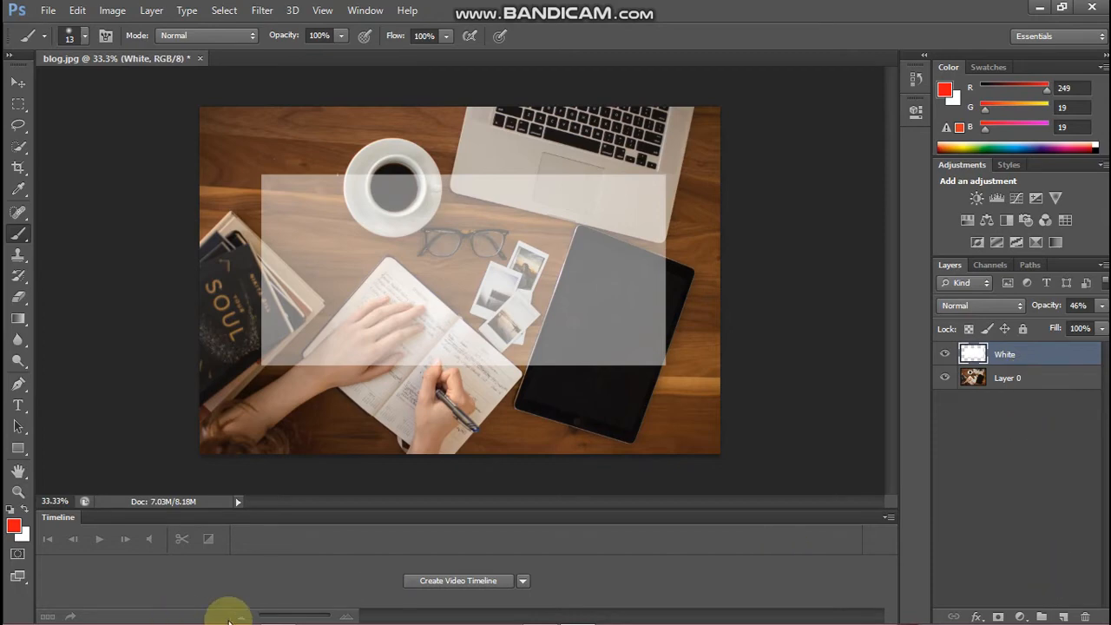
{"action": "left_click", "coordinate": [274, 615]}
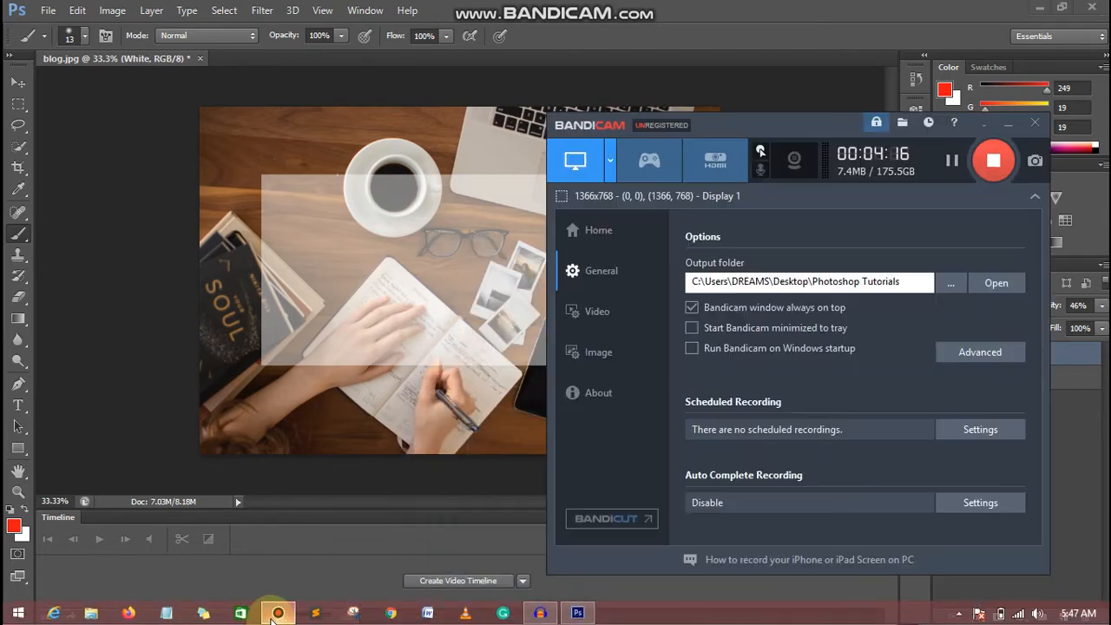
{"action": "left_click", "coordinate": [278, 614]}
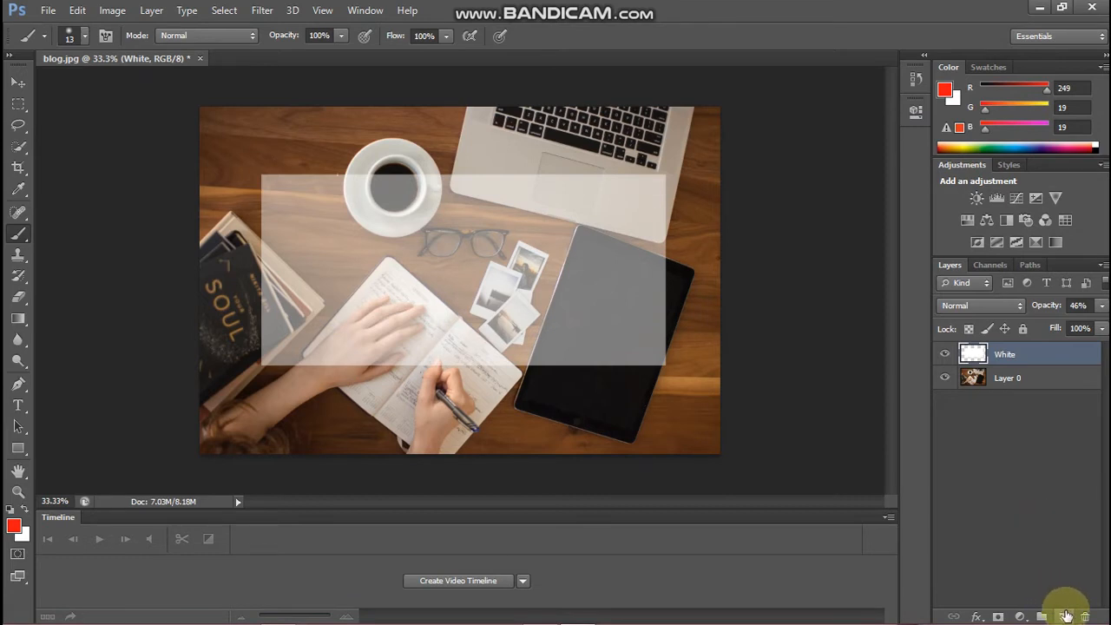
- Add a new layer above White and draw a wide paragraph text box inside the translucent panel with the Type tool
{"action": "left_click", "coordinate": [1064, 614]}
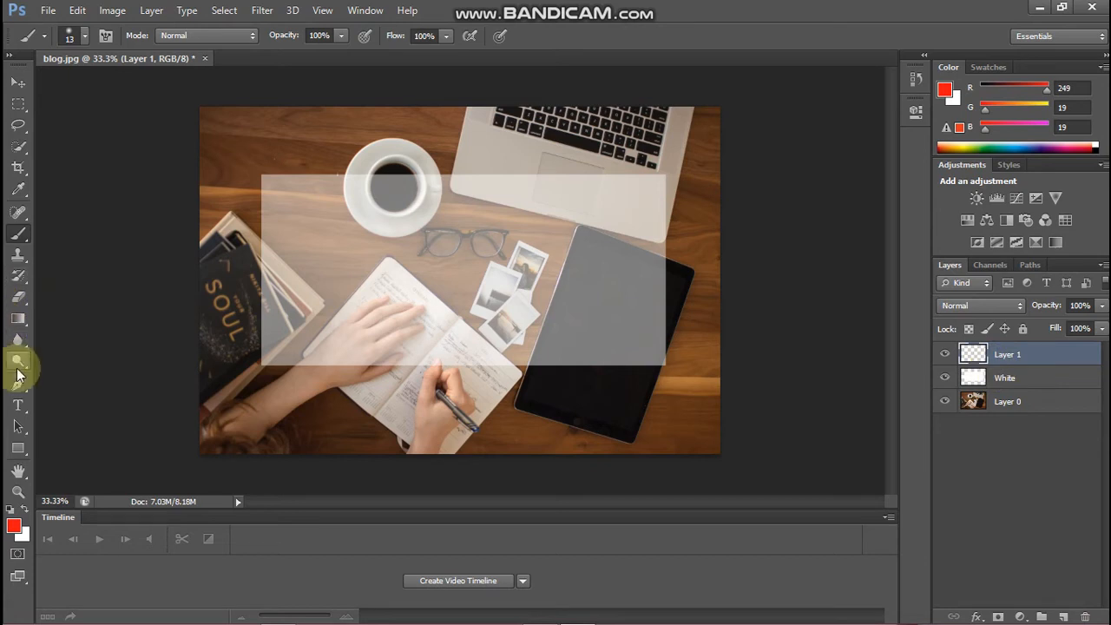
{"action": "left_click", "coordinate": [16, 406]}
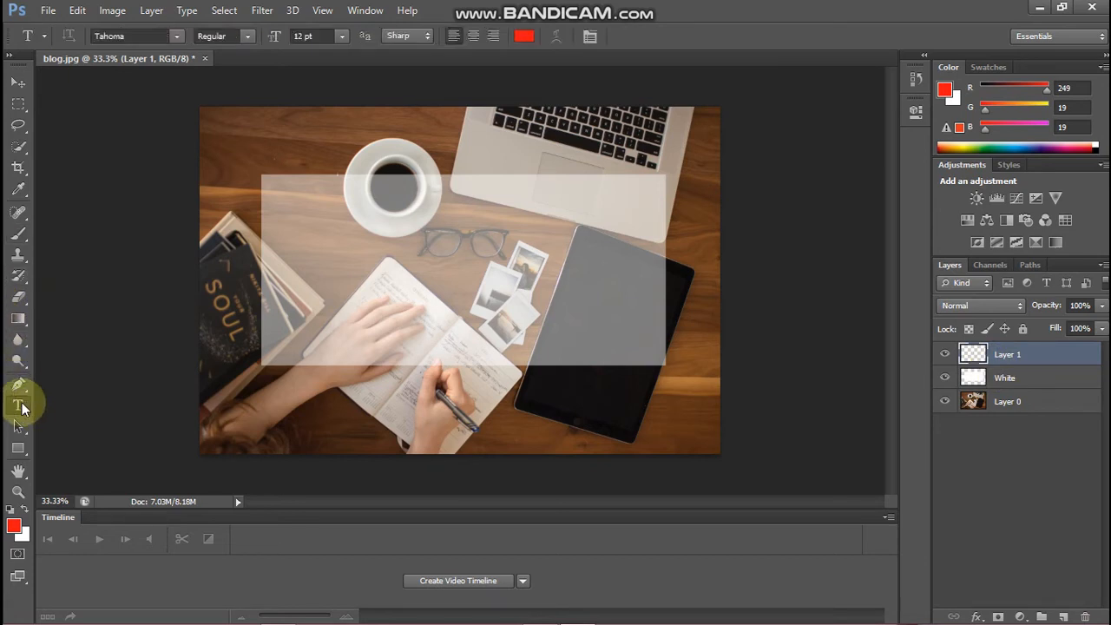
{"action": "left_click", "coordinate": [9, 54]}
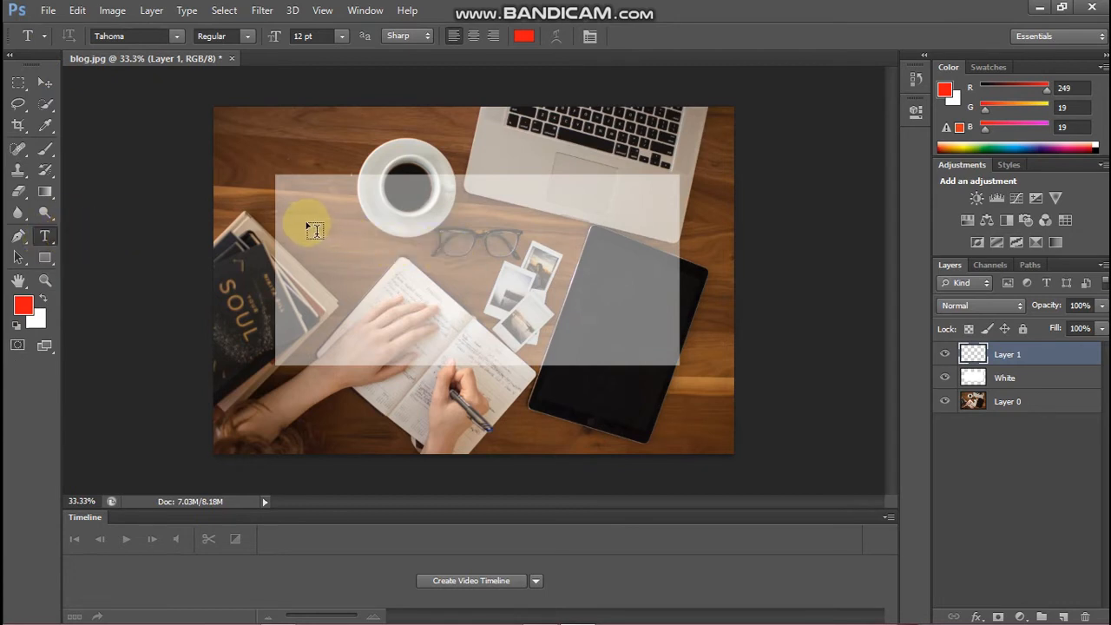
{"action": "left_click_drag", "start_coordinate": [309, 224], "coordinate": [650, 318]}
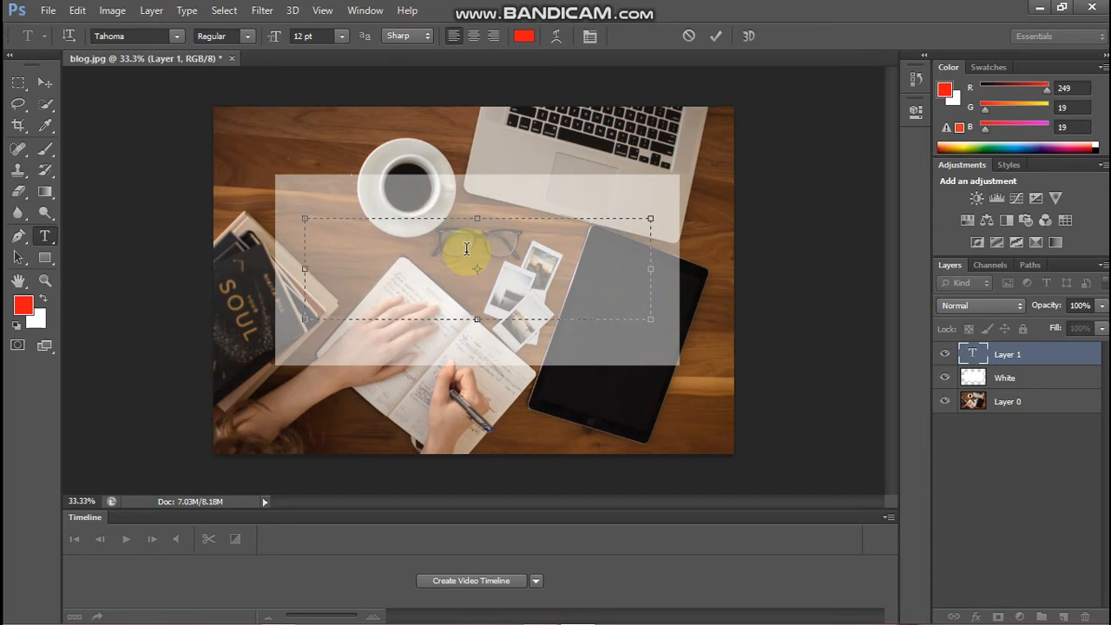
- Set the text color to near-black, #060000
{"action": "left_click", "coordinate": [525, 37]}
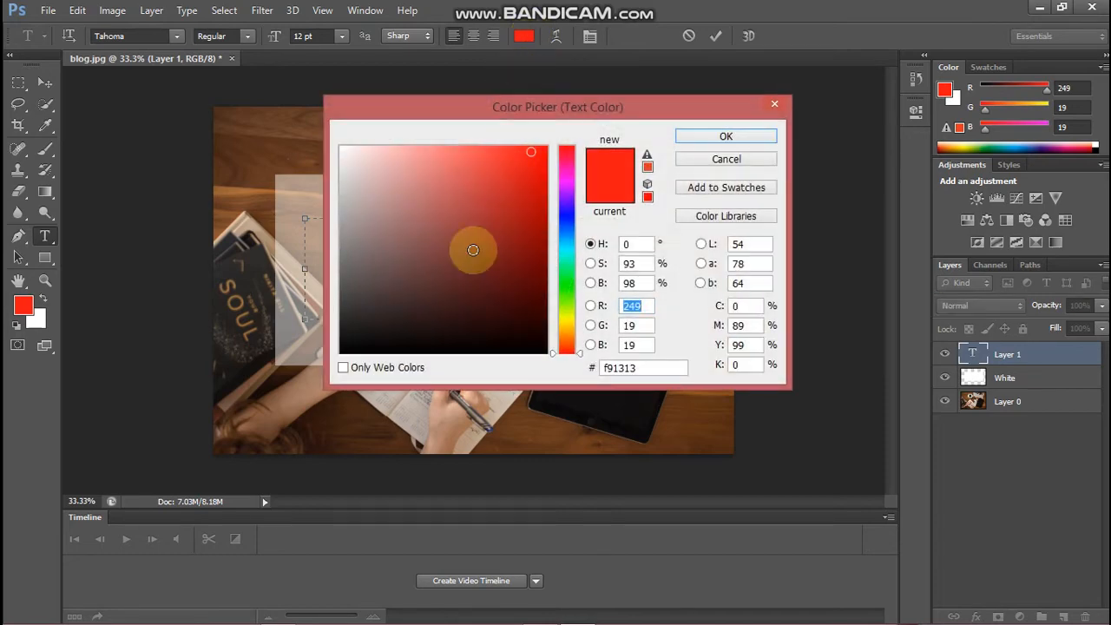
{"action": "left_click", "coordinate": [536, 349]}
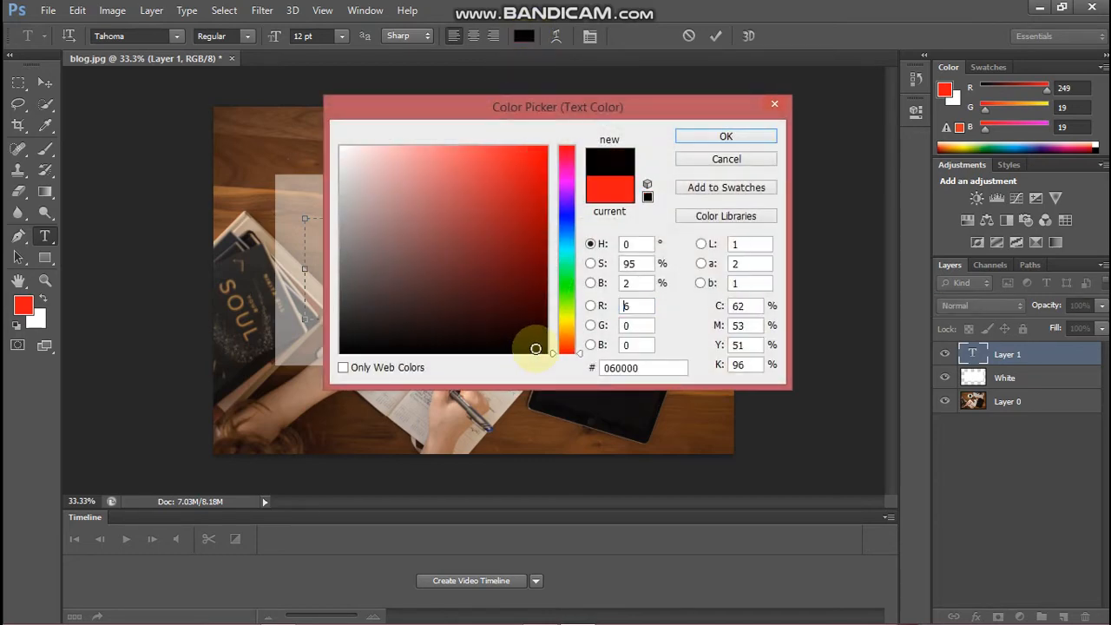
{"action": "left_click", "coordinate": [742, 139]}
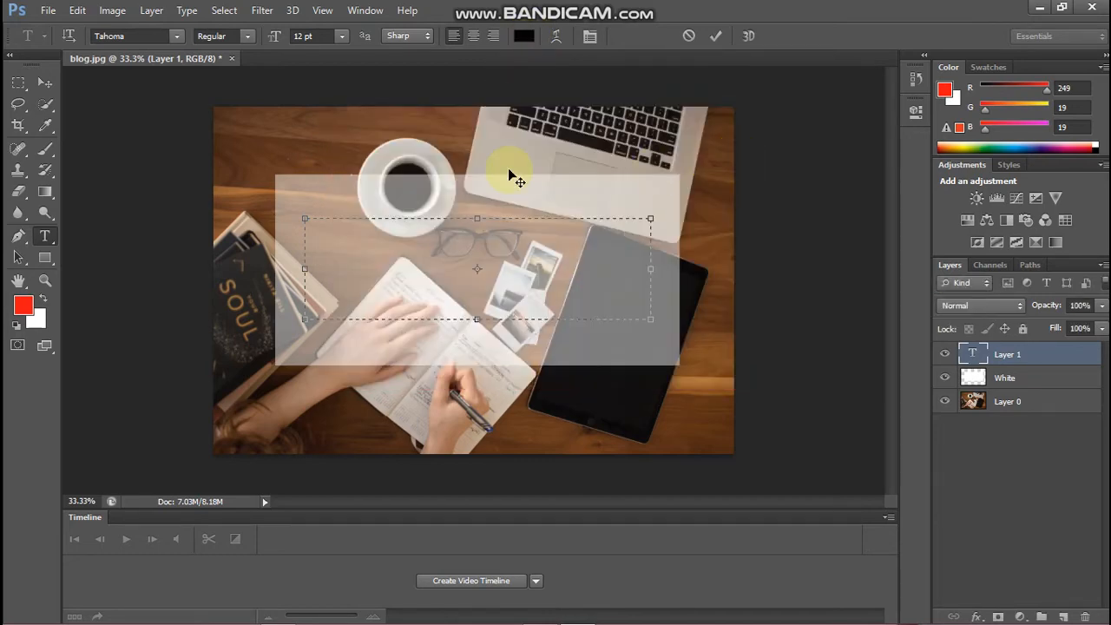
- Set the font to Wide Latin at 72 pt and enter "Content Writer" in the text box
{"action": "left_click", "coordinate": [175, 37]}
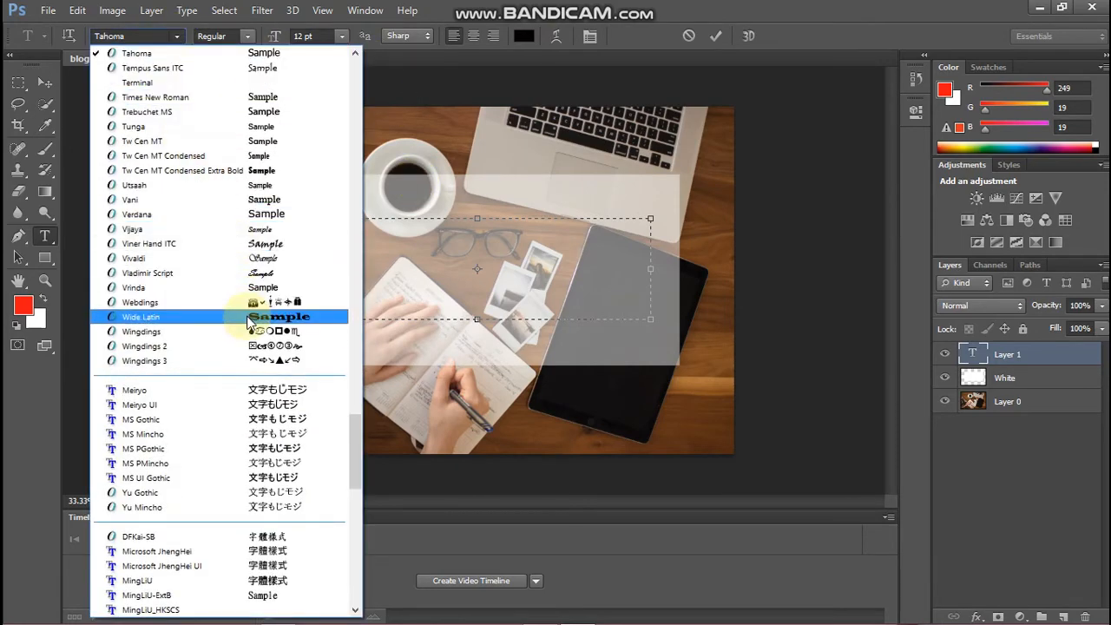
{"action": "left_click", "coordinate": [249, 318]}
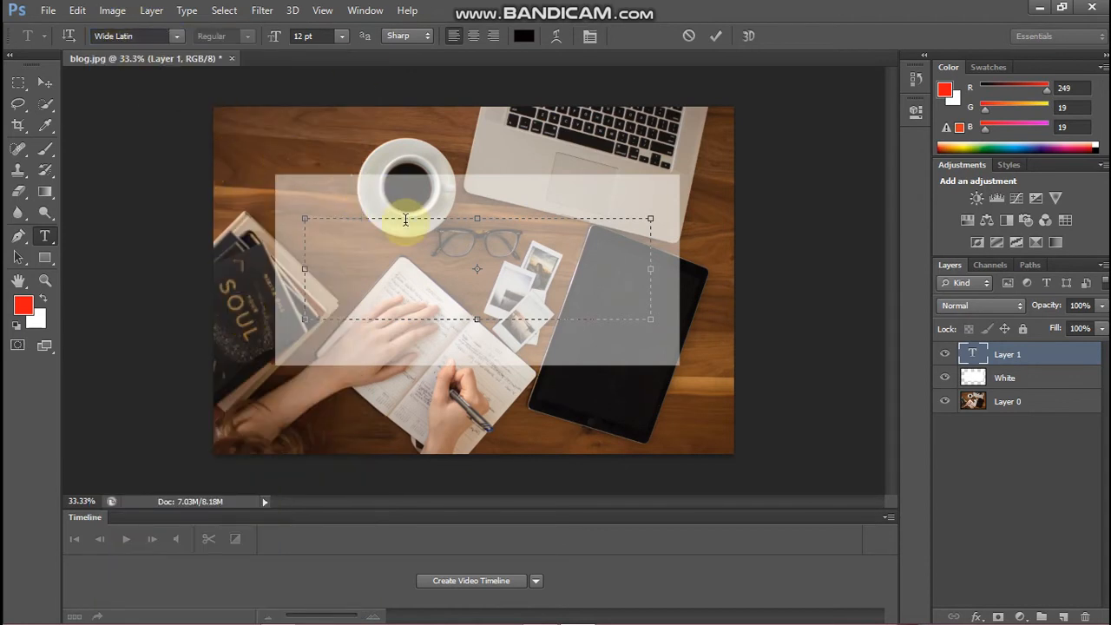
{"action": "left_click", "coordinate": [337, 38]}
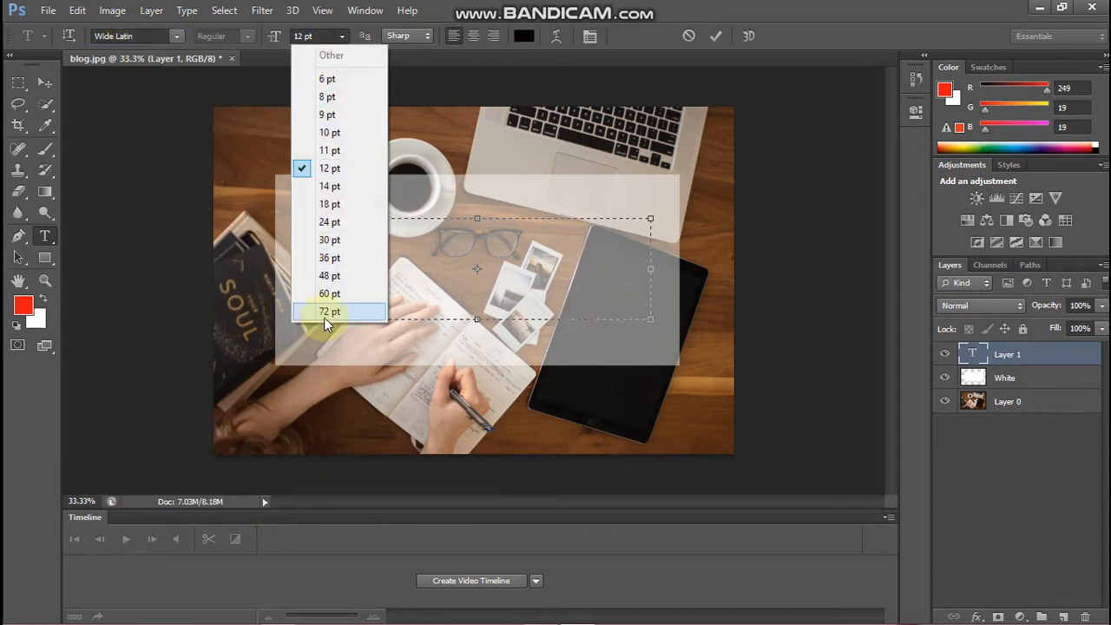
{"action": "left_click", "coordinate": [351, 308]}
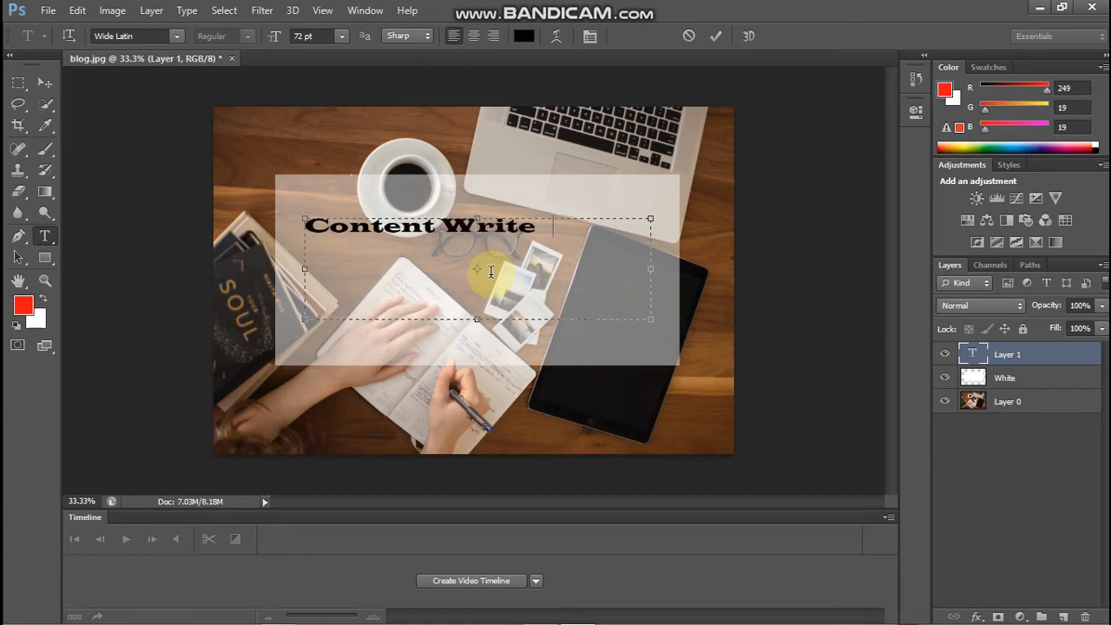
{"action": "type", "text": "r"}
- Select the whole "Content Writer" text and set its font size to 100 pt
{"action": "double_click", "coordinate": [488, 227]}
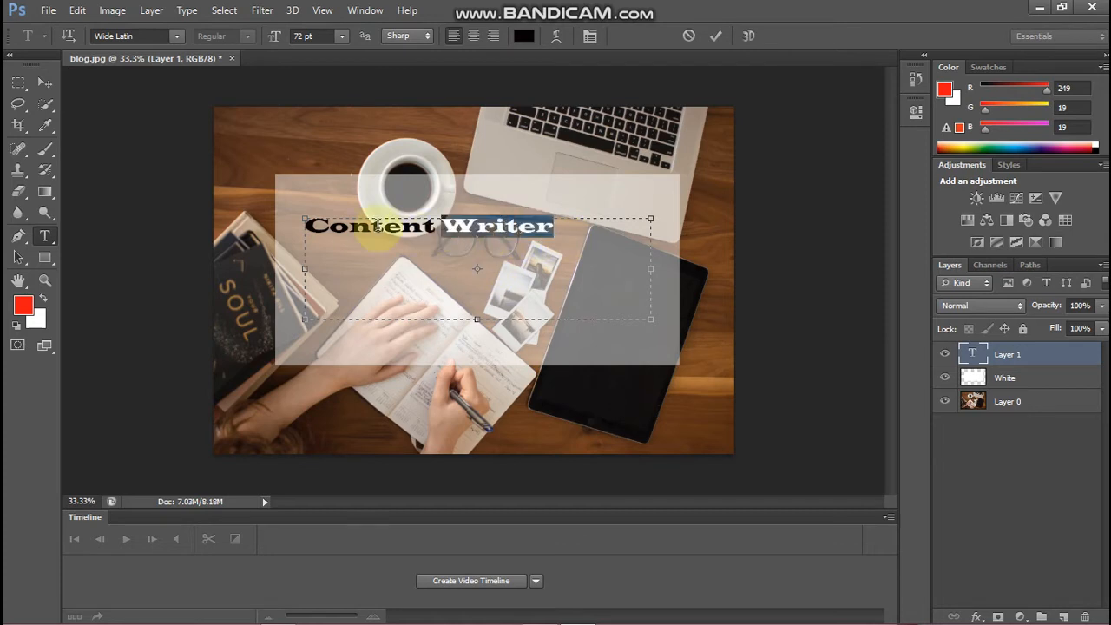
{"action": "left_click_drag", "start_coordinate": [378, 226], "coordinate": [282, 252]}
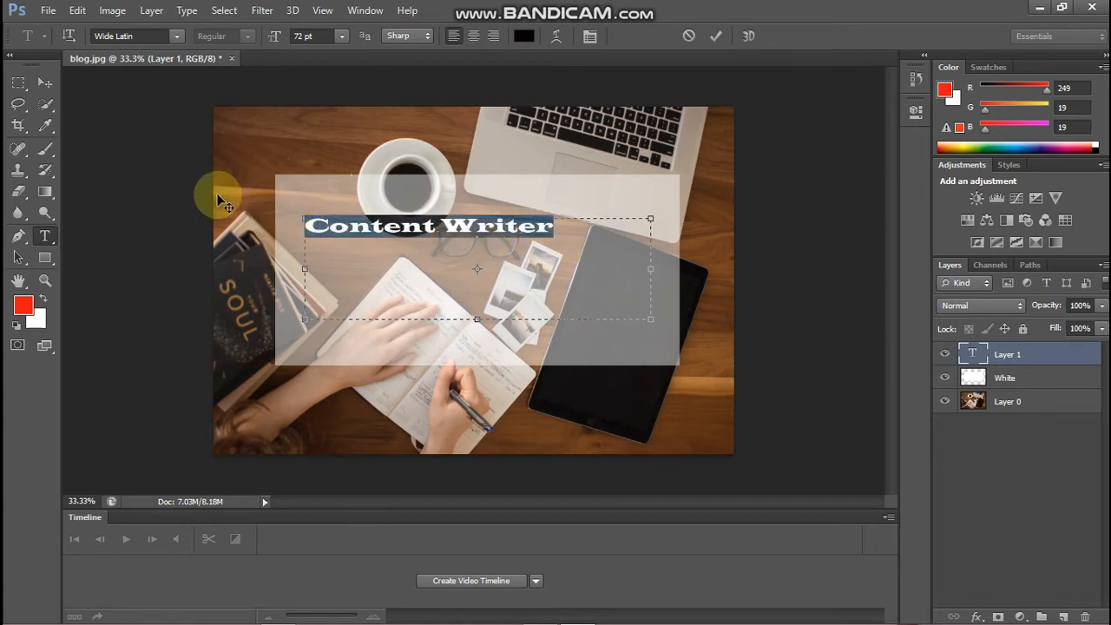
{"action": "left_click", "coordinate": [344, 38]}
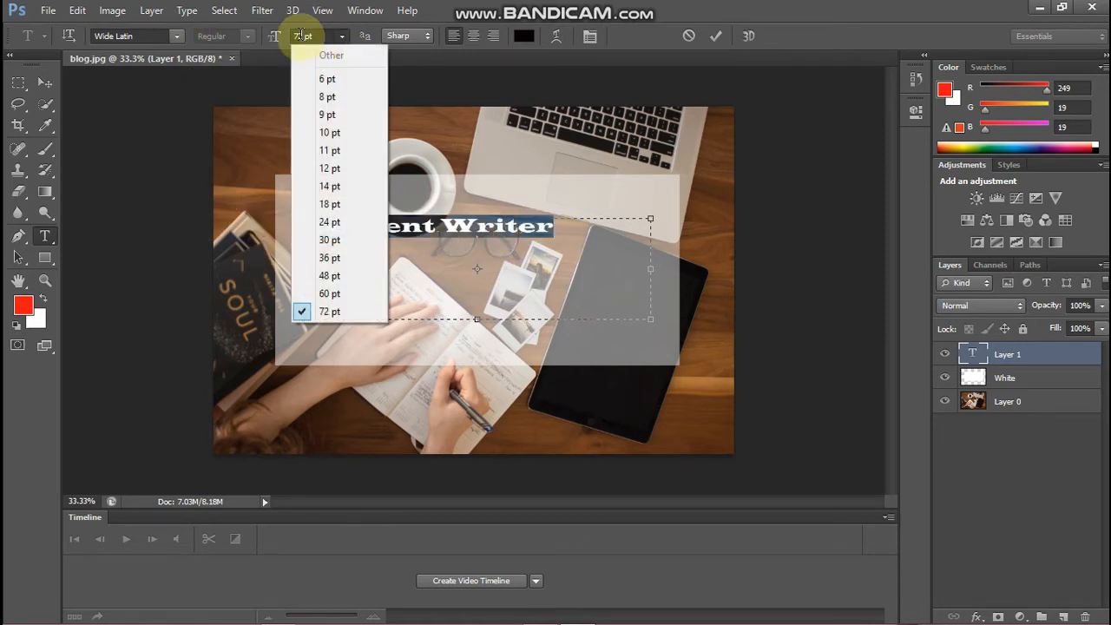
{"action": "left_click", "coordinate": [302, 37]}
{"action": "type", "text": "120"}
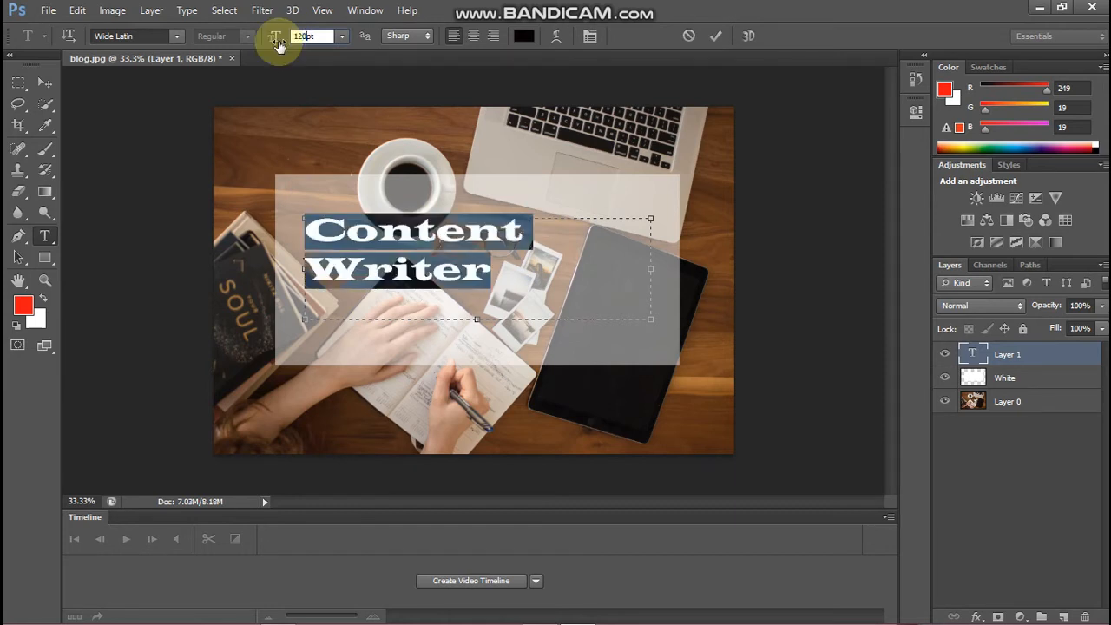
{"action": "type", "text": "10"}
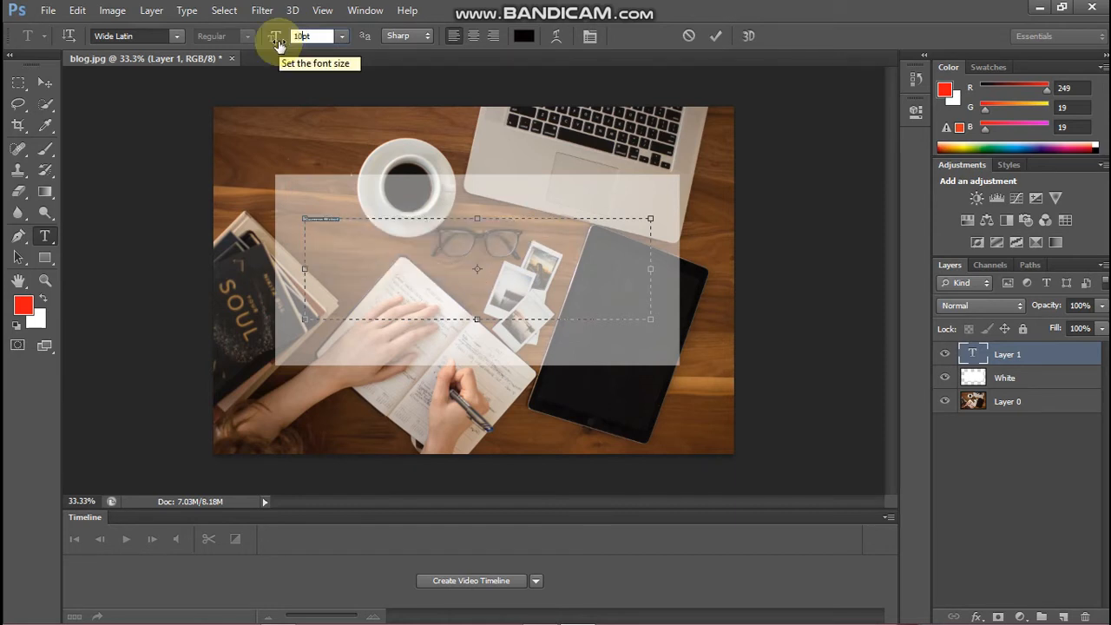
{"action": "type", "text": "0"}
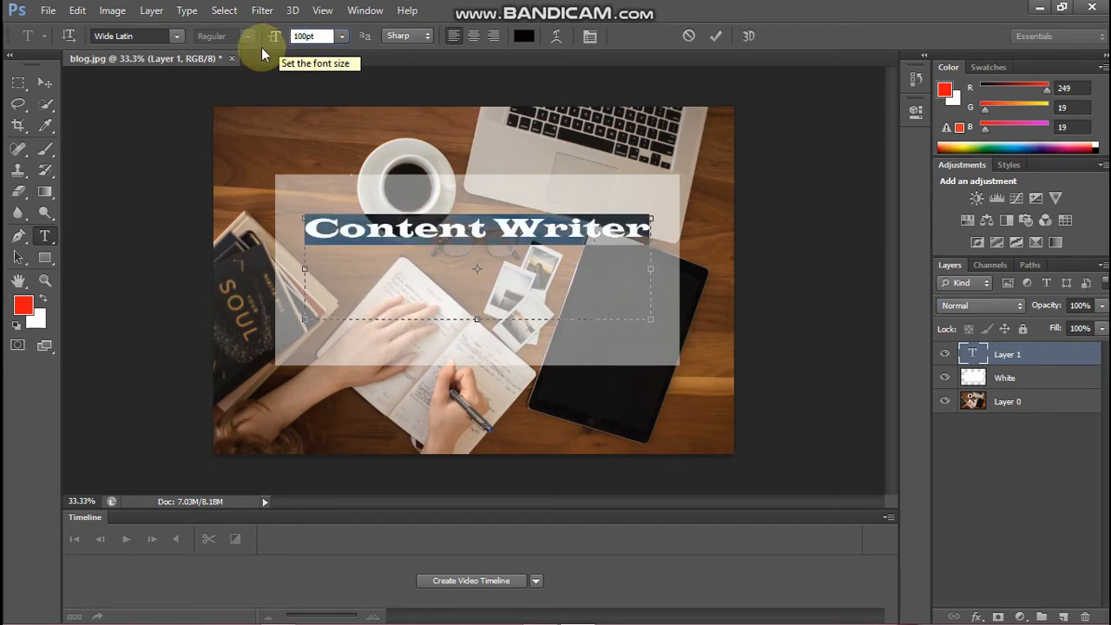
- Try MS Reference Sans Serif and Perpetua Titling MT as the font for the selected "Content Writer" text
{"action": "left_click", "coordinate": [172, 37]}
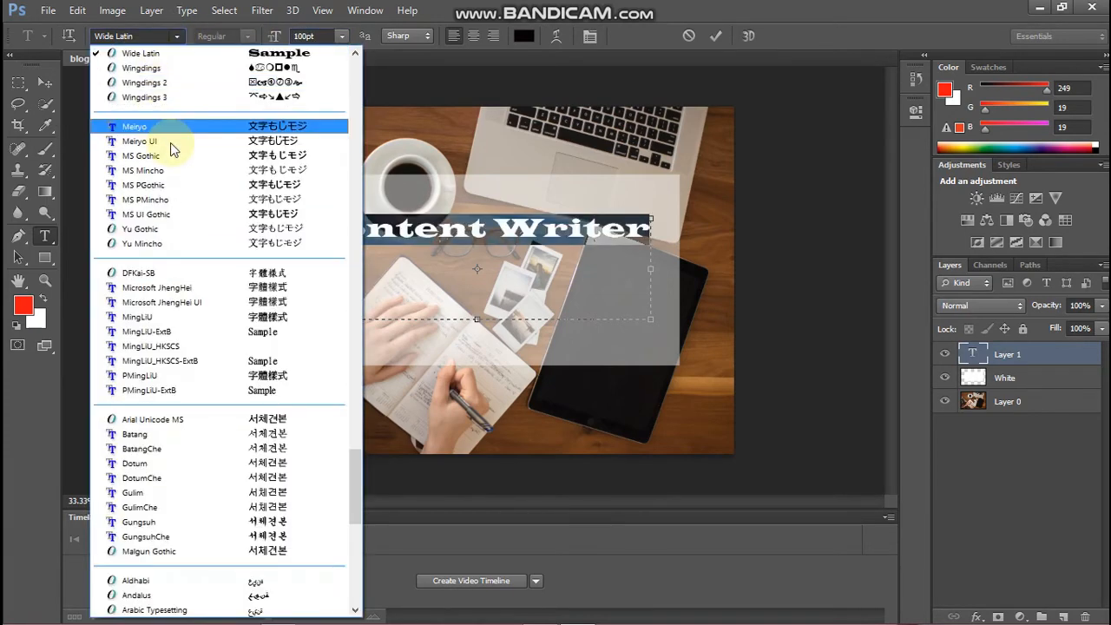
{"action": "scroll", "coordinate": [170, 142], "scroll_direction": "up", "scroll_amount": 15}
{"action": "scroll", "coordinate": [170, 143], "scroll_direction": "up", "scroll_amount": 4}
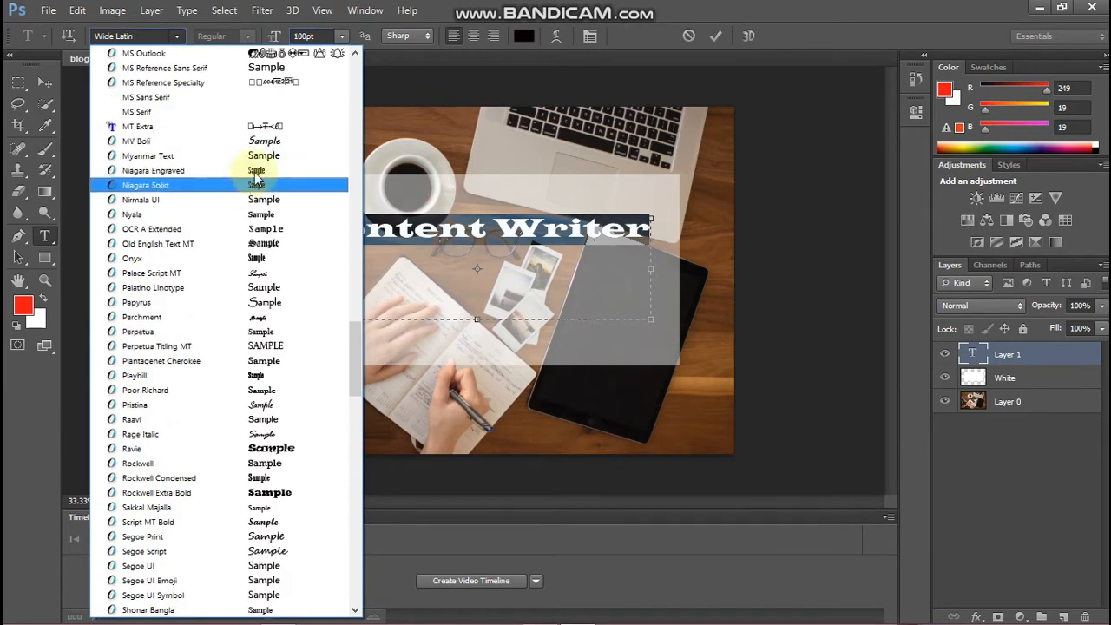
{"action": "left_click", "coordinate": [278, 69]}
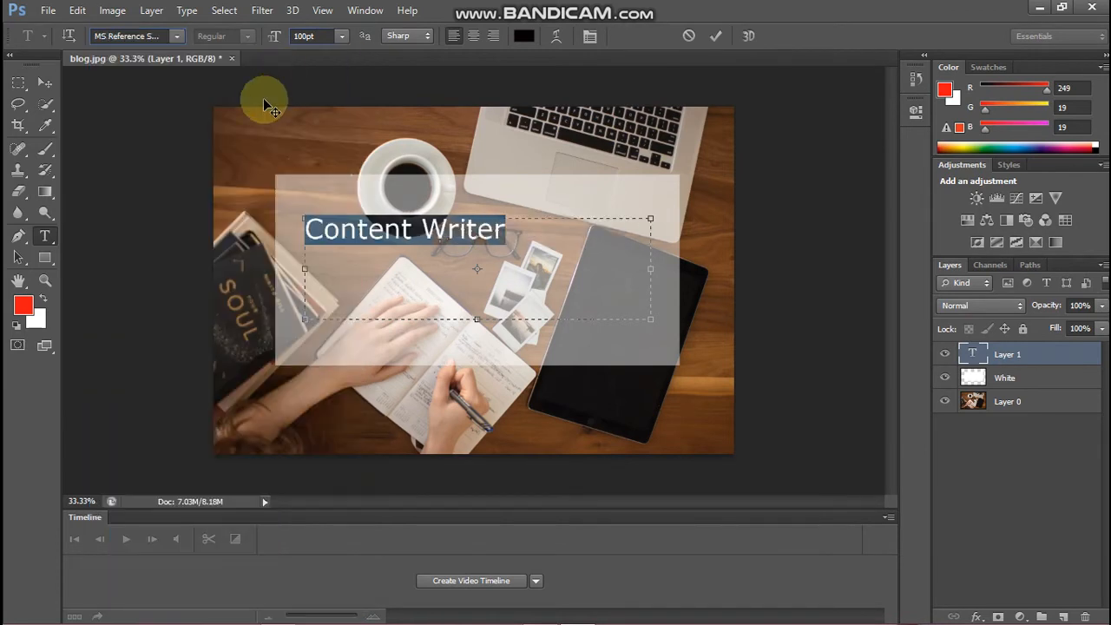
{"action": "left_click", "coordinate": [177, 36]}
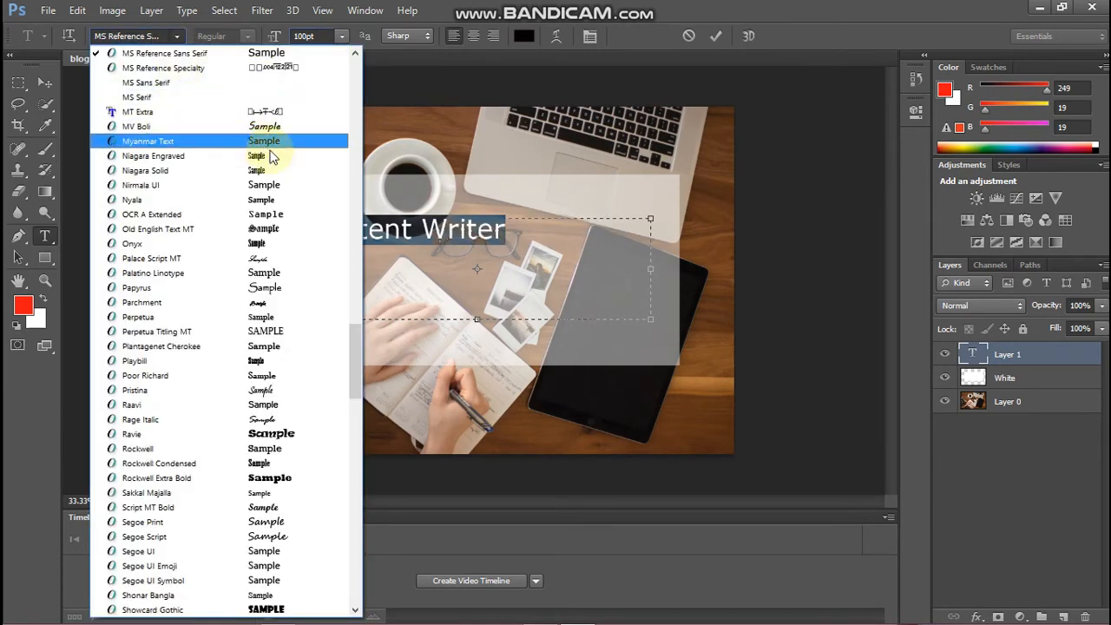
{"action": "left_click", "coordinate": [279, 330]}
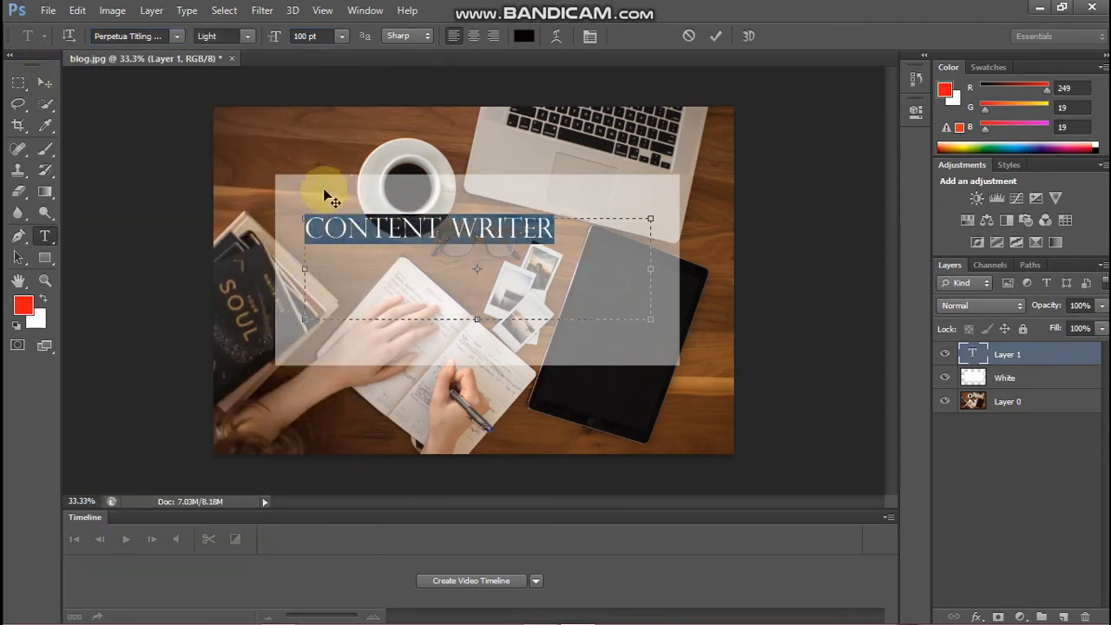
- Commit the text and move it to the middle of the translucent panel with the Move tool
{"action": "left_click", "coordinate": [47, 82]}
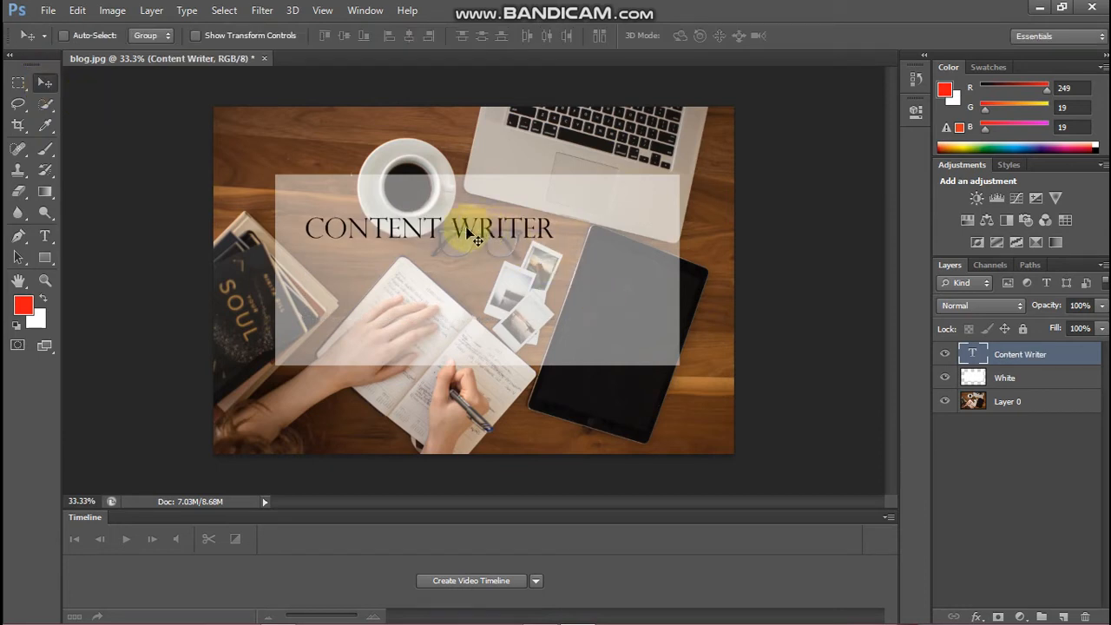
{"action": "left_click_drag", "start_coordinate": [465, 230], "coordinate": [516, 267]}
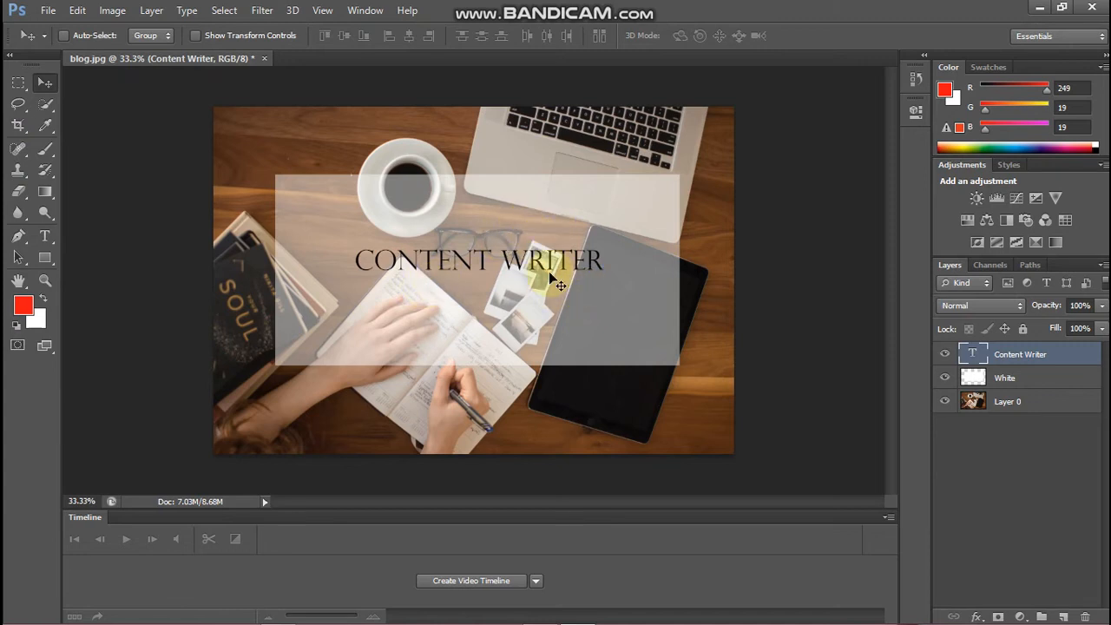
- Select the full "Content Writer" text with the Type tool and set its font style to Bold
{"action": "left_click", "coordinate": [52, 237]}
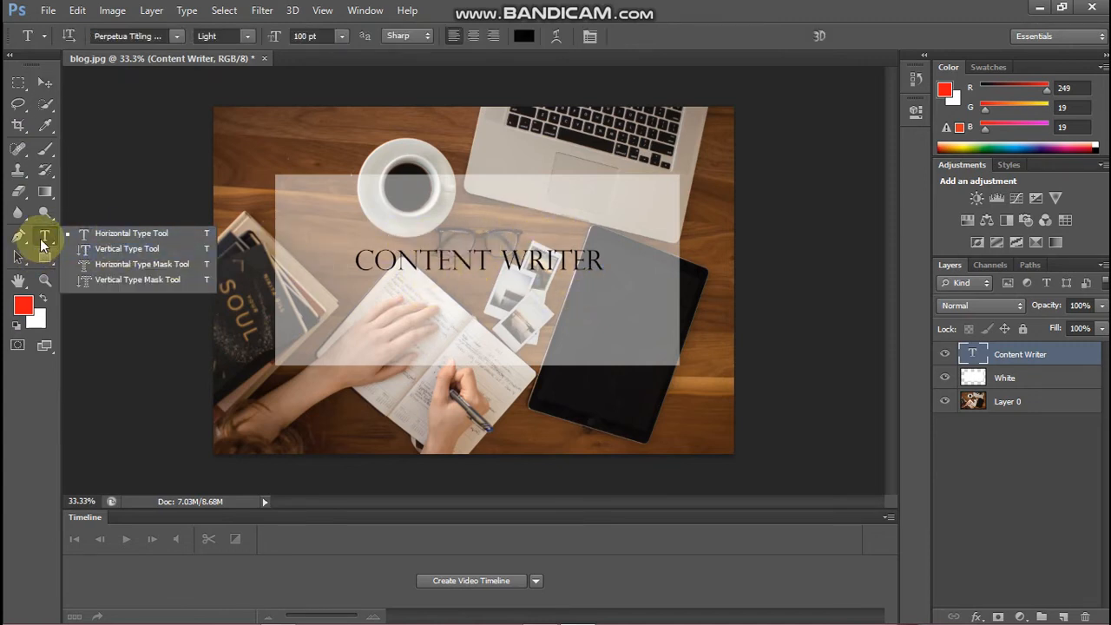
{"action": "left_click", "coordinate": [471, 258]}
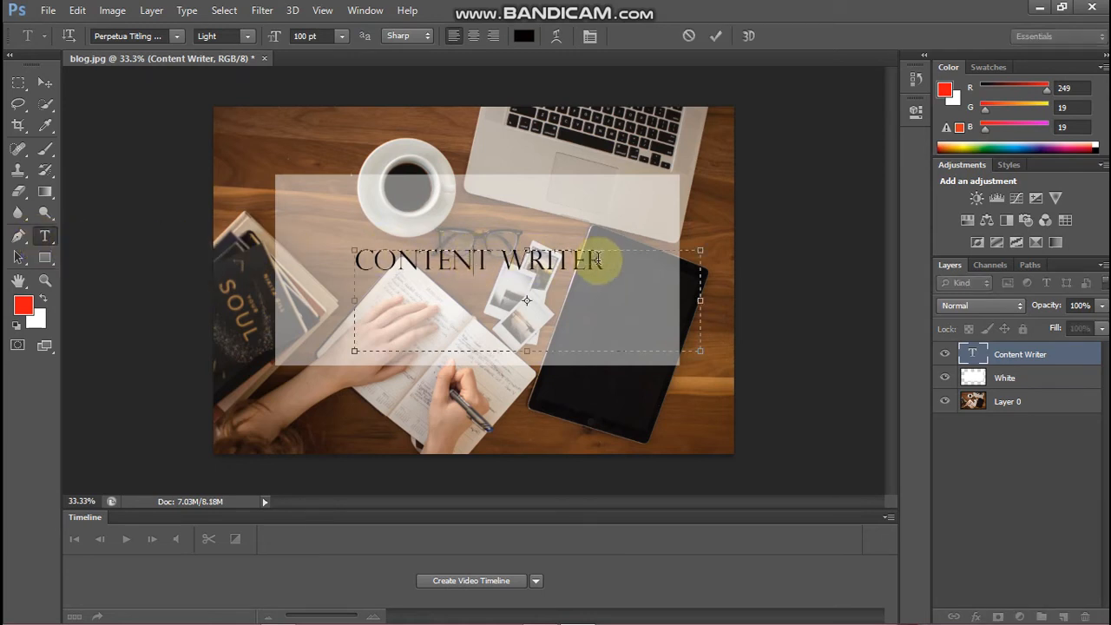
{"action": "left_click", "coordinate": [612, 259]}
{"action": "left_click_drag", "start_coordinate": [602, 259], "coordinate": [348, 256]}
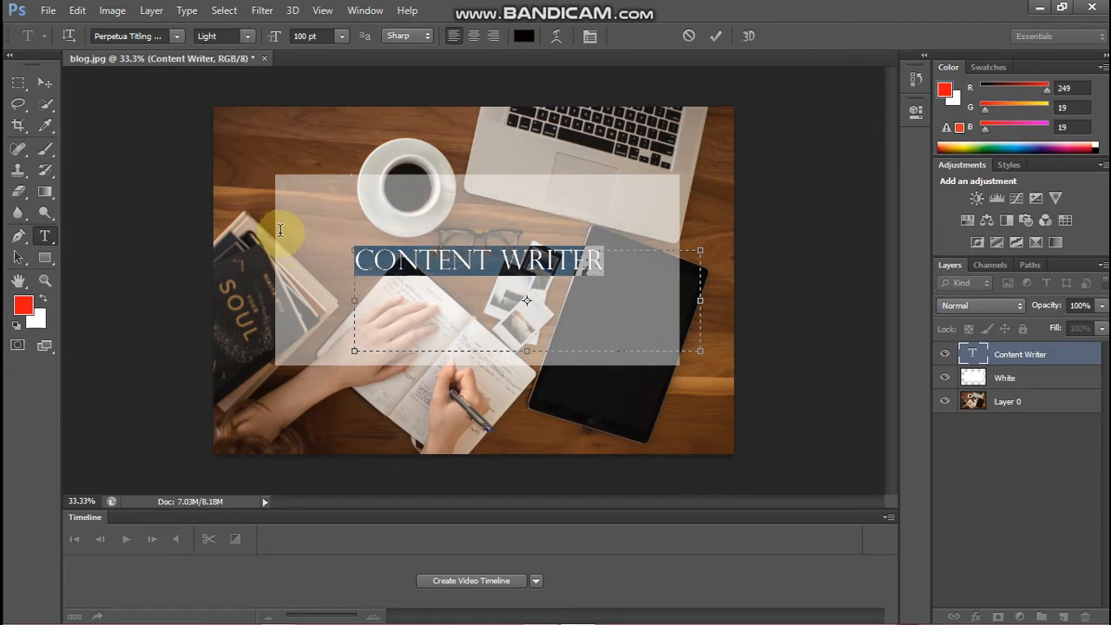
{"action": "left_click", "coordinate": [249, 37]}
{"action": "left_click", "coordinate": [230, 65]}
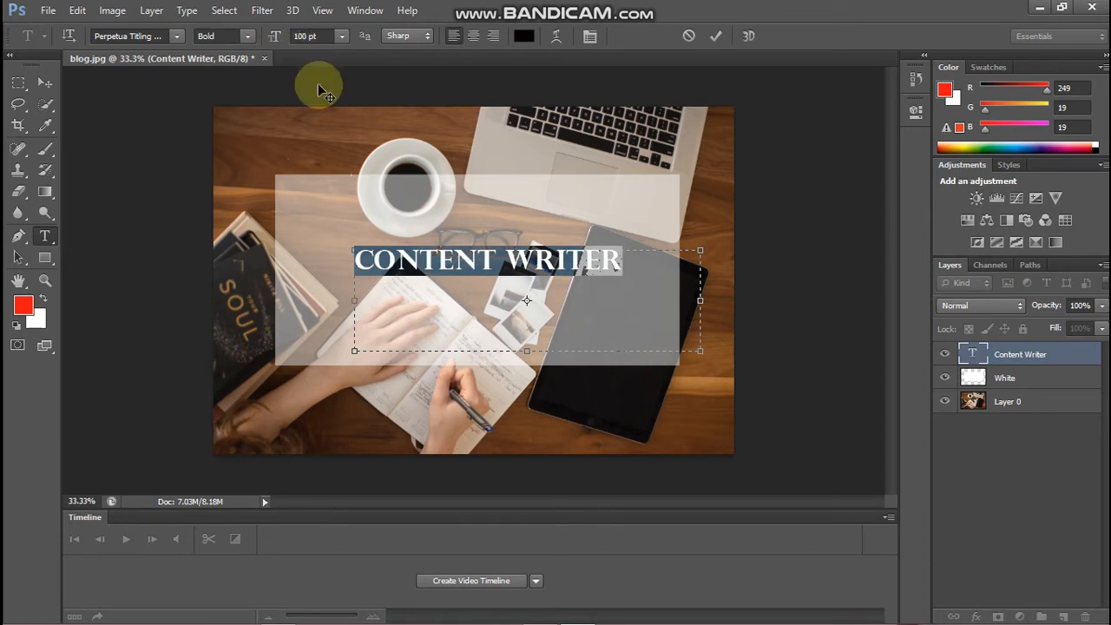
- Change the selected text's font to Showcard Gothic and commit the edit
{"action": "left_click", "coordinate": [175, 39]}
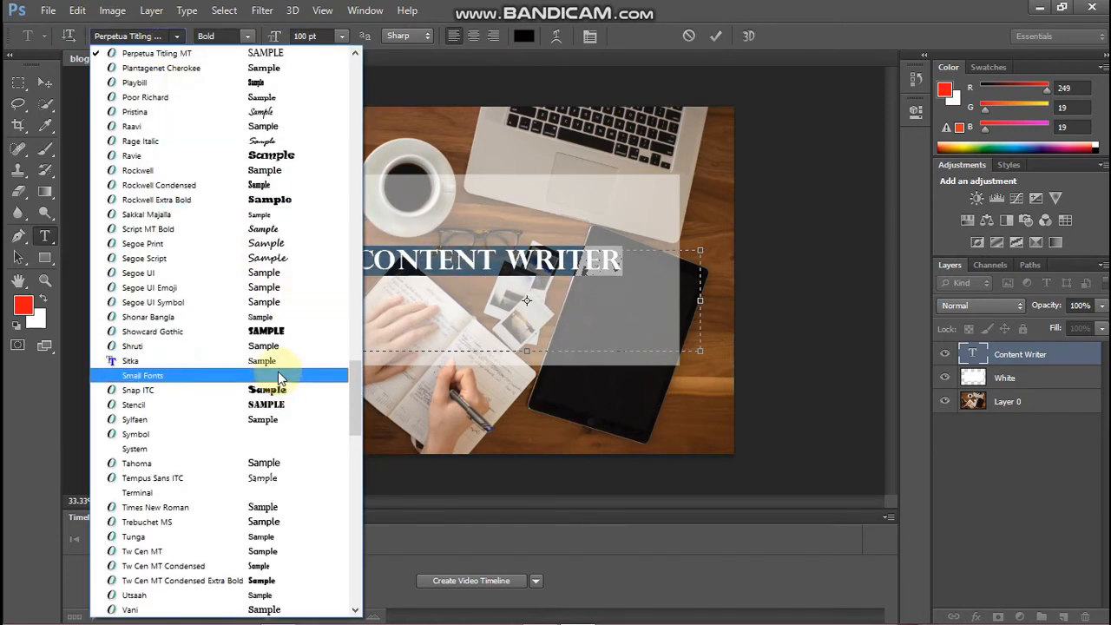
{"action": "scroll", "coordinate": [282, 334], "scroll_direction": "down", "scroll_amount": 1}
{"action": "left_click", "coordinate": [281, 291]}
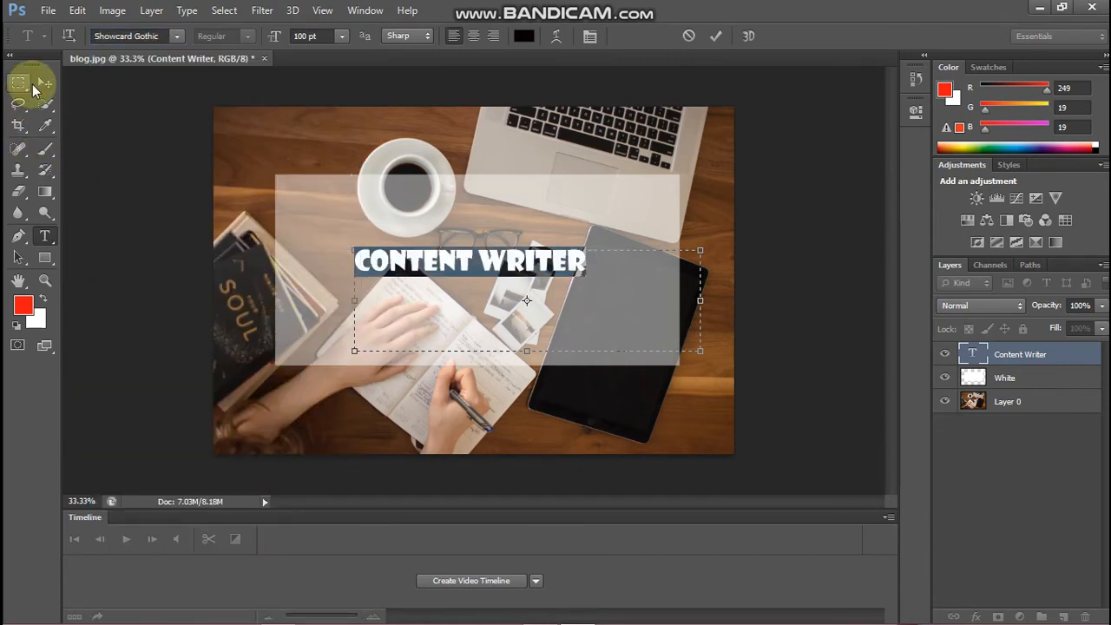
{"action": "left_click", "coordinate": [43, 83]}
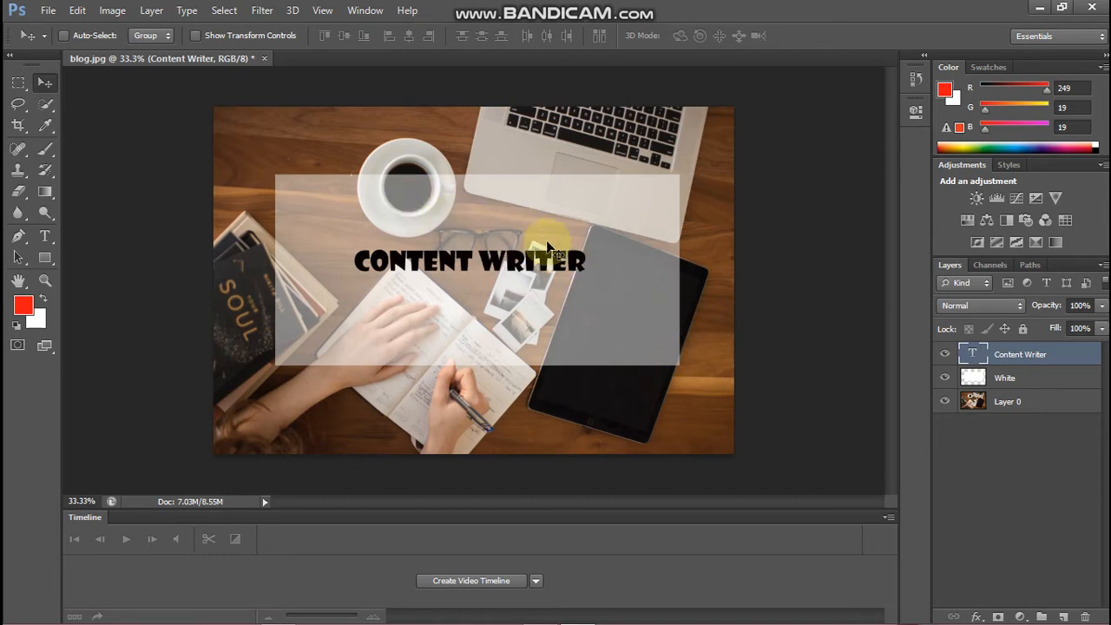
- Shrink the White layer's panel from opposite corners so it closely surrounds the "Content Writer" text
{"action": "left_click", "coordinate": [1010, 379]}
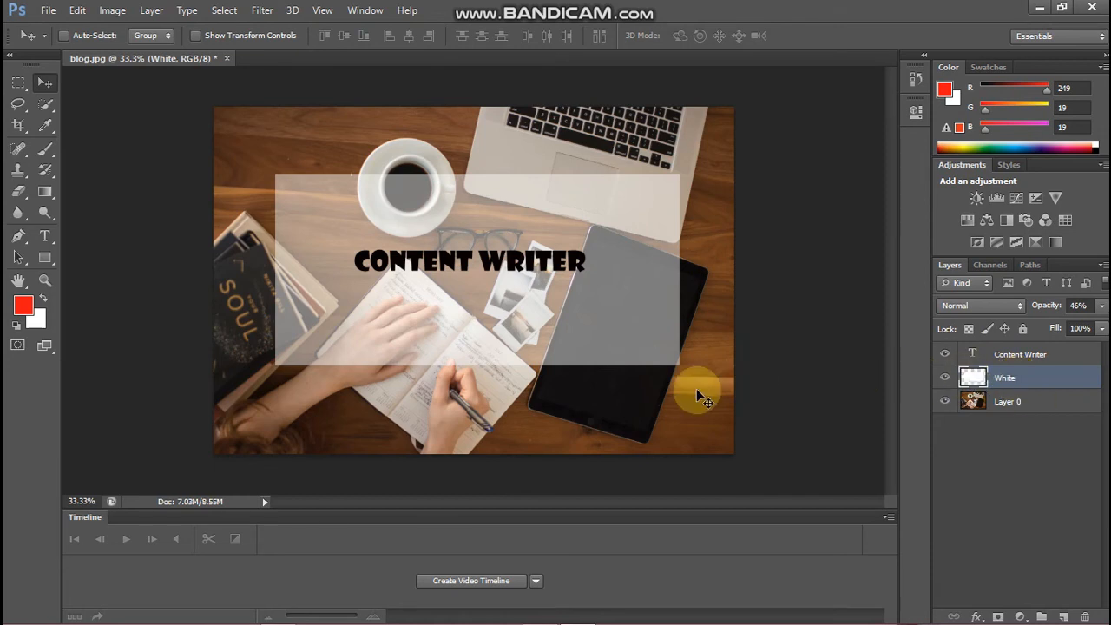
{"action": "key", "text": "ctrl+t"}
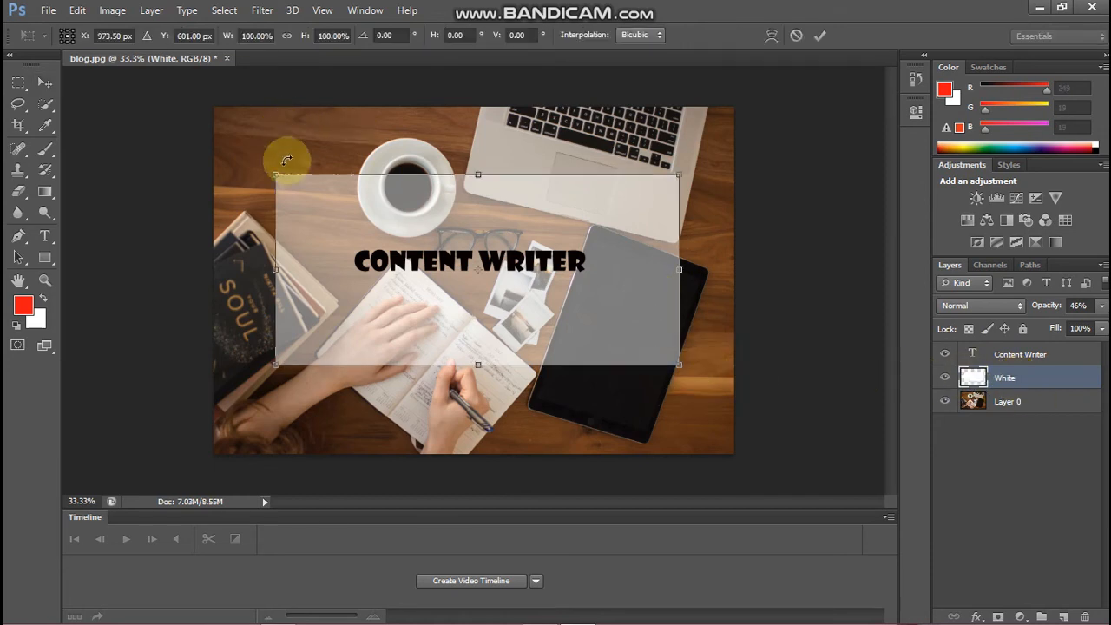
{"action": "left_click_drag", "start_coordinate": [278, 178], "coordinate": [328, 218]}
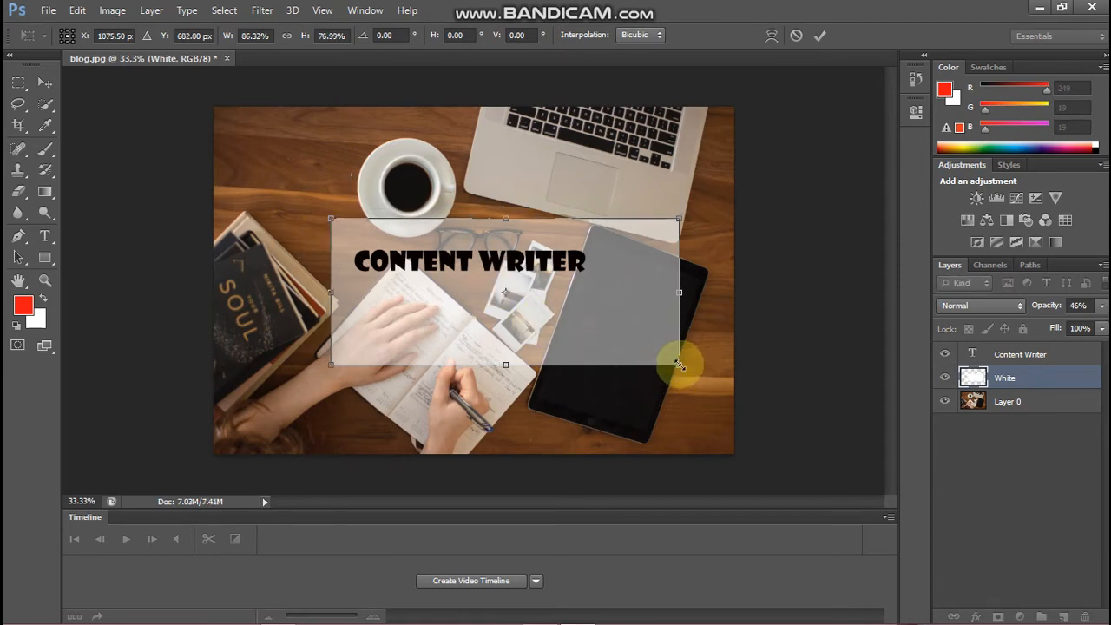
{"action": "left_click_drag", "start_coordinate": [676, 363], "coordinate": [607, 317]}
{"action": "key", "text": "Return"}
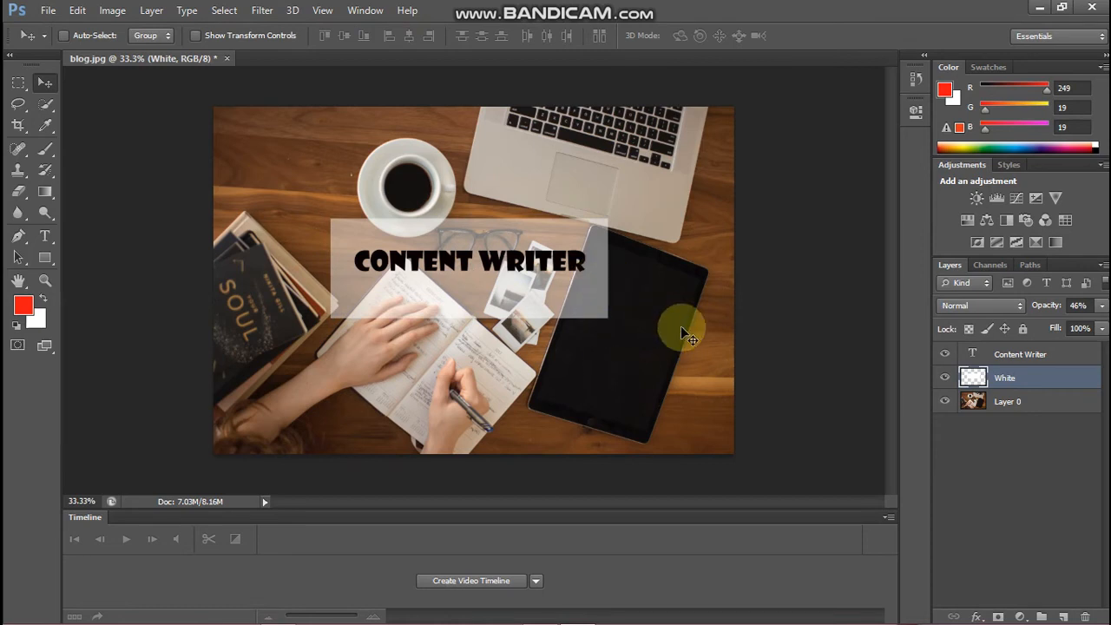
- Enlarge the White panel to about 171% width and 303% height, leaving a narrow border of uncovered photo
{"action": "key", "text": "ctrl+t"}
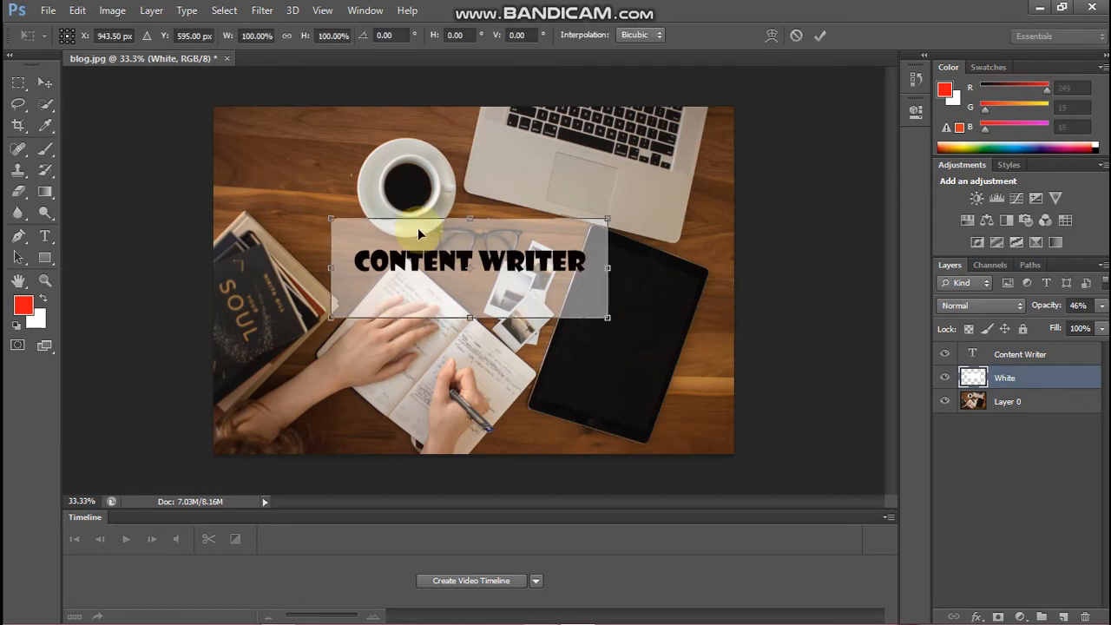
{"action": "left_click_drag", "start_coordinate": [330, 221], "coordinate": [234, 127]}
{"action": "left_click_drag", "start_coordinate": [607, 316], "coordinate": [708, 428]}
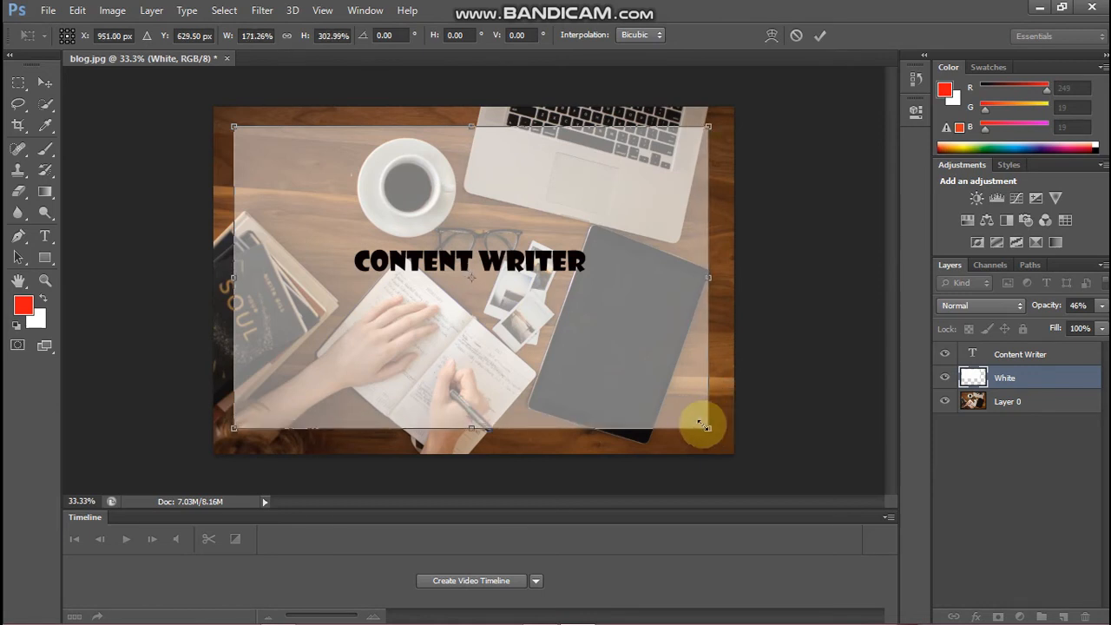
{"action": "key", "text": "Return"}
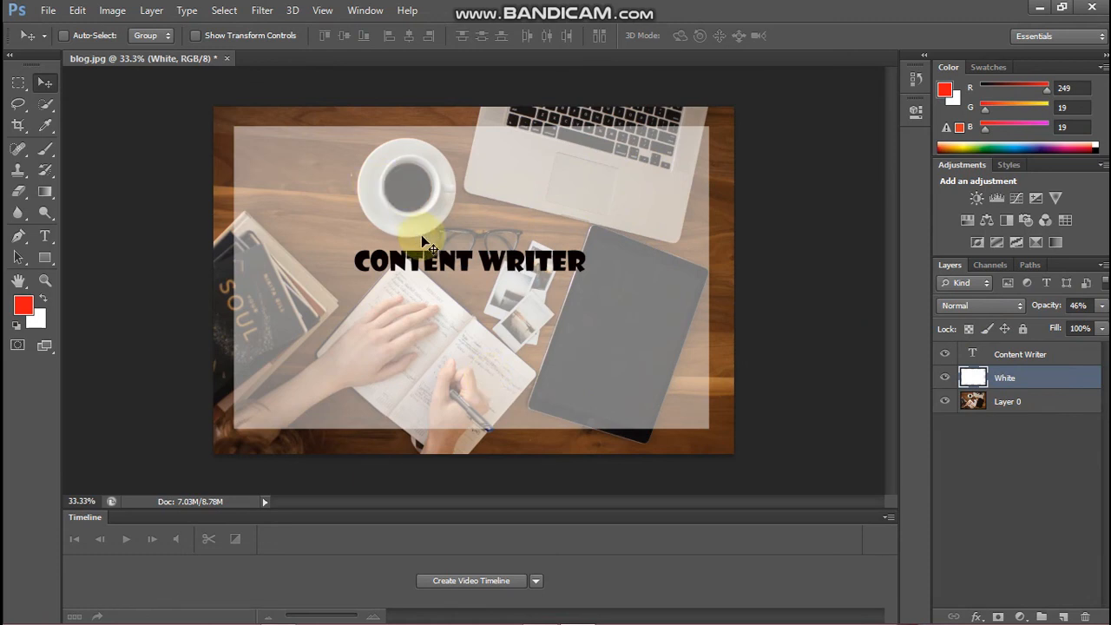
- Save the image to the Desktop as a JPEG named "content writer" at Maximum quality 12 with the Baseline ("Standard") option
{"action": "left_click", "coordinate": [47, 12]}
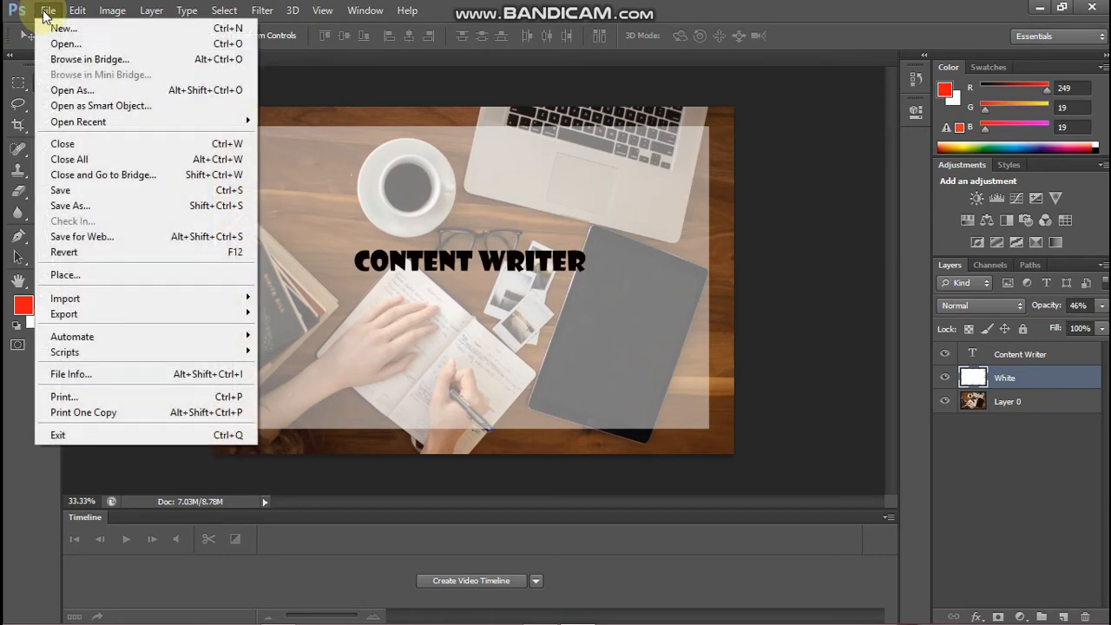
{"action": "left_click", "coordinate": [90, 205]}
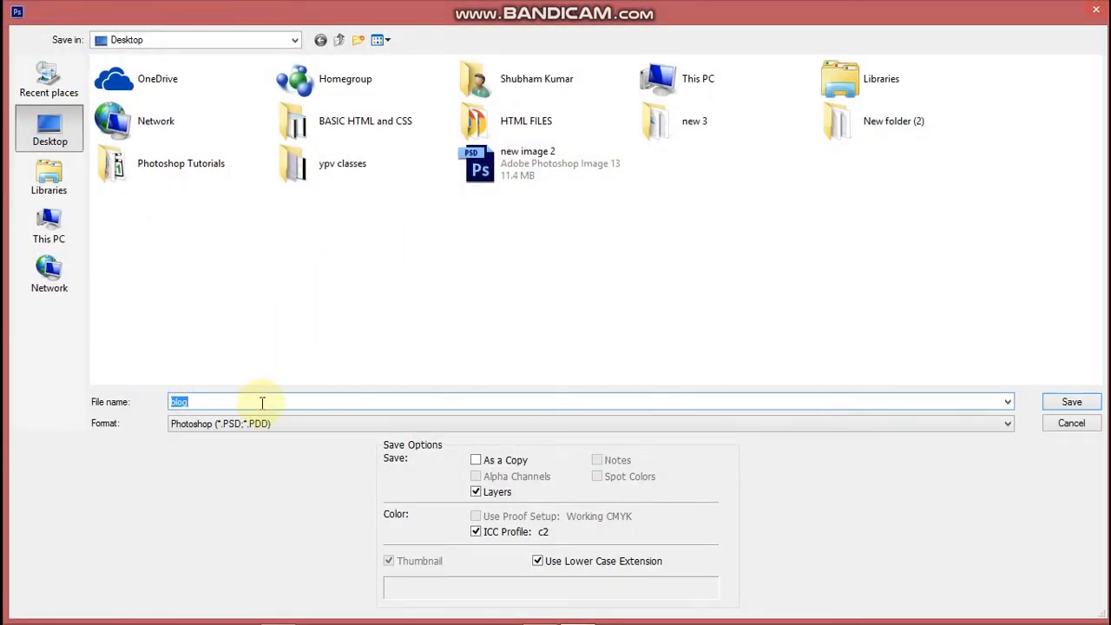
{"action": "type", "text": "contn"}
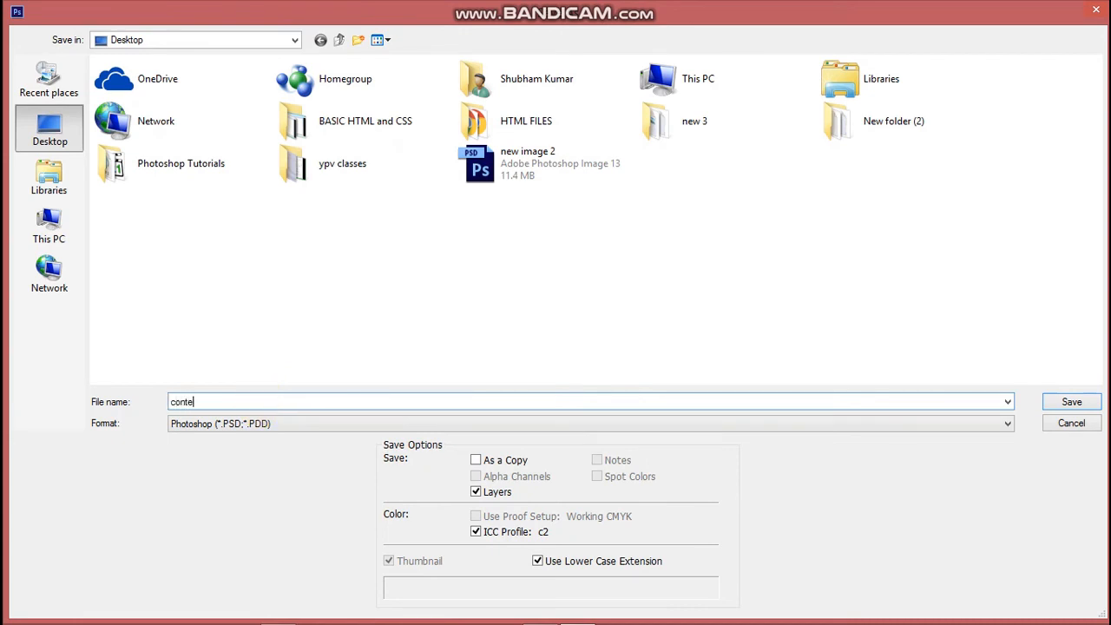
{"action": "type", "text": "nt writer"}
{"action": "left_click", "coordinate": [393, 423]}
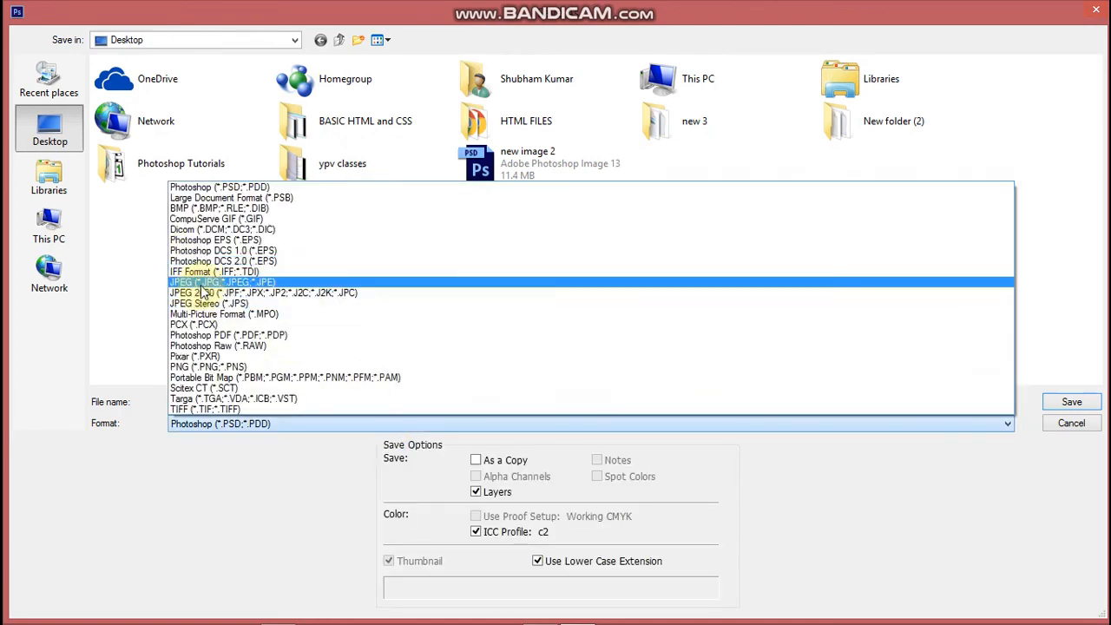
{"action": "left_click", "coordinate": [287, 297]}
{"action": "left_click", "coordinate": [1054, 402]}
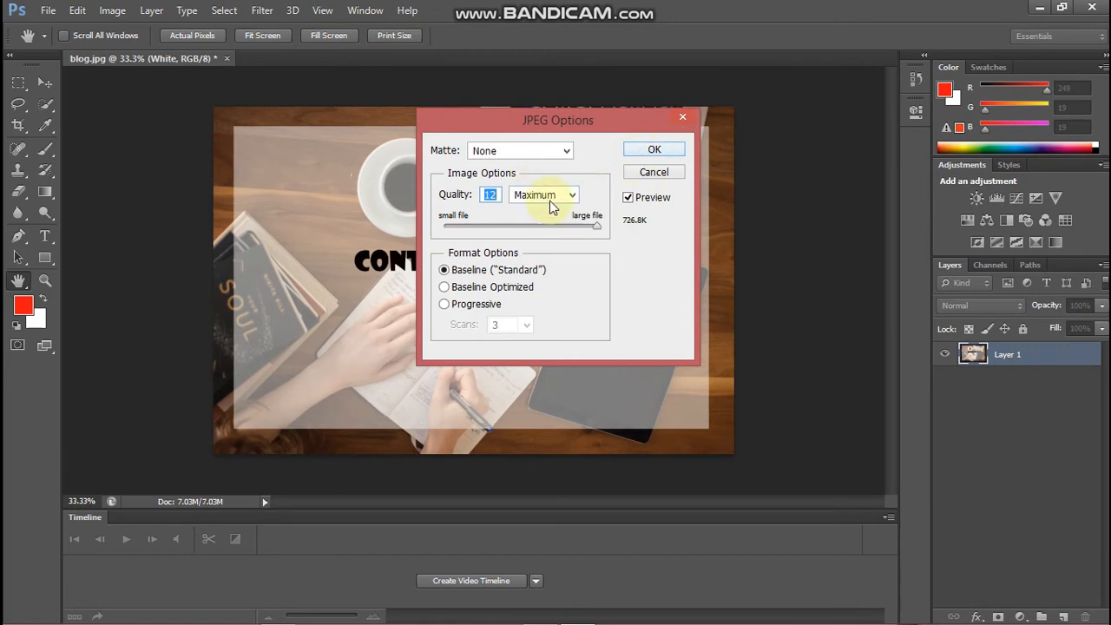
{"action": "left_click", "coordinate": [655, 149]}
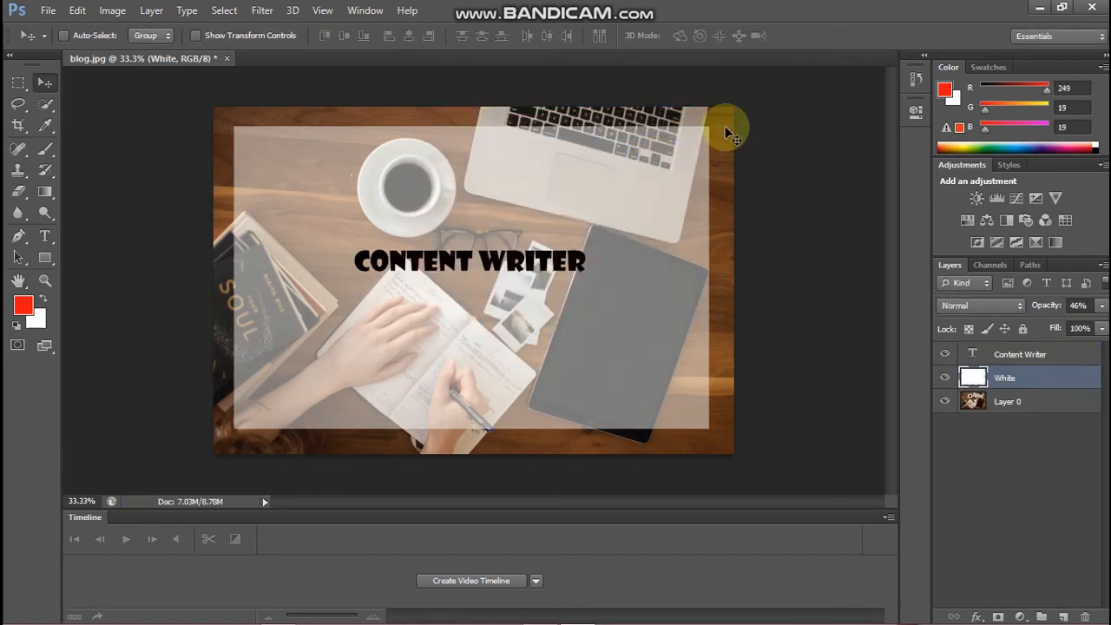
- Switch to the desktop, inspect the saved "content writer" image maximized in Windows Photo Viewer, and close the viewer
{"action": "left_click", "coordinate": [1038, 7]}
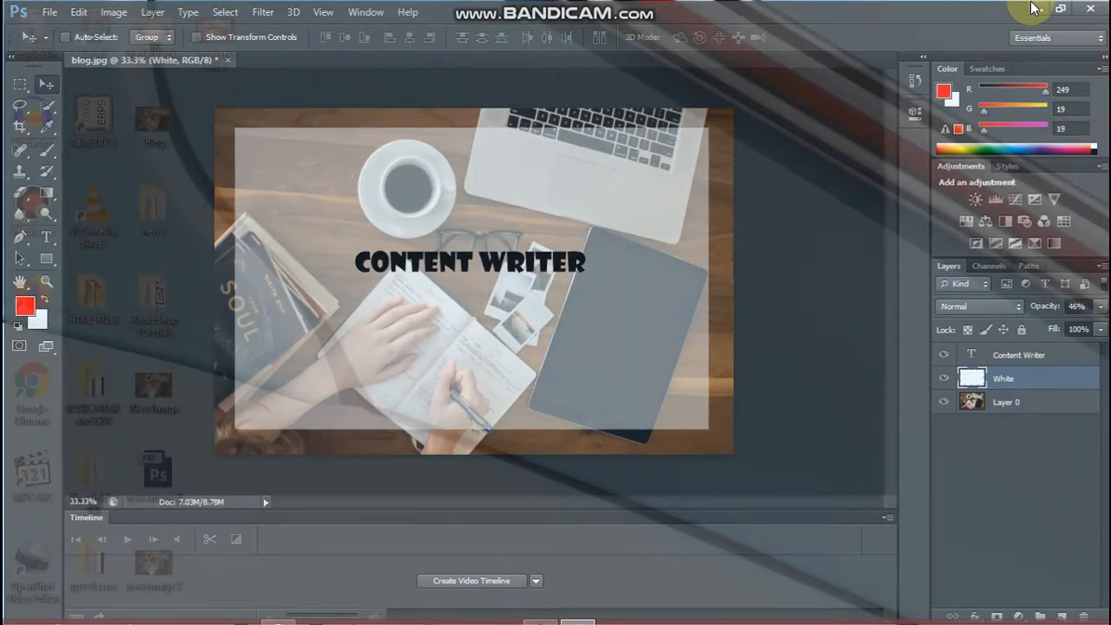
{"action": "double_click", "coordinate": [215, 47]}
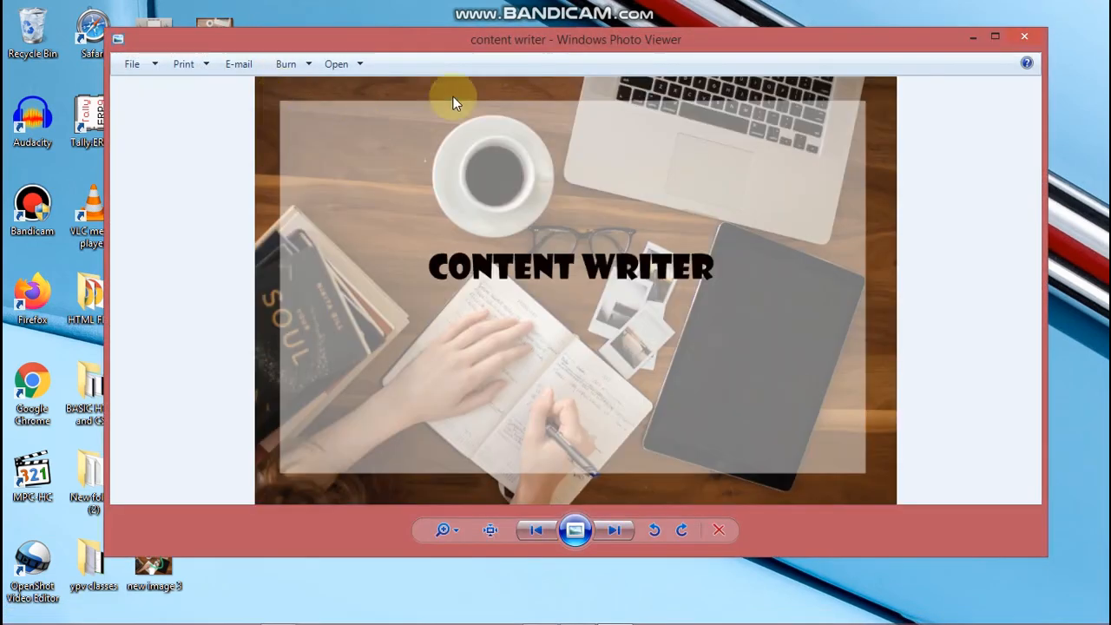
{"action": "double_click", "coordinate": [579, 42]}
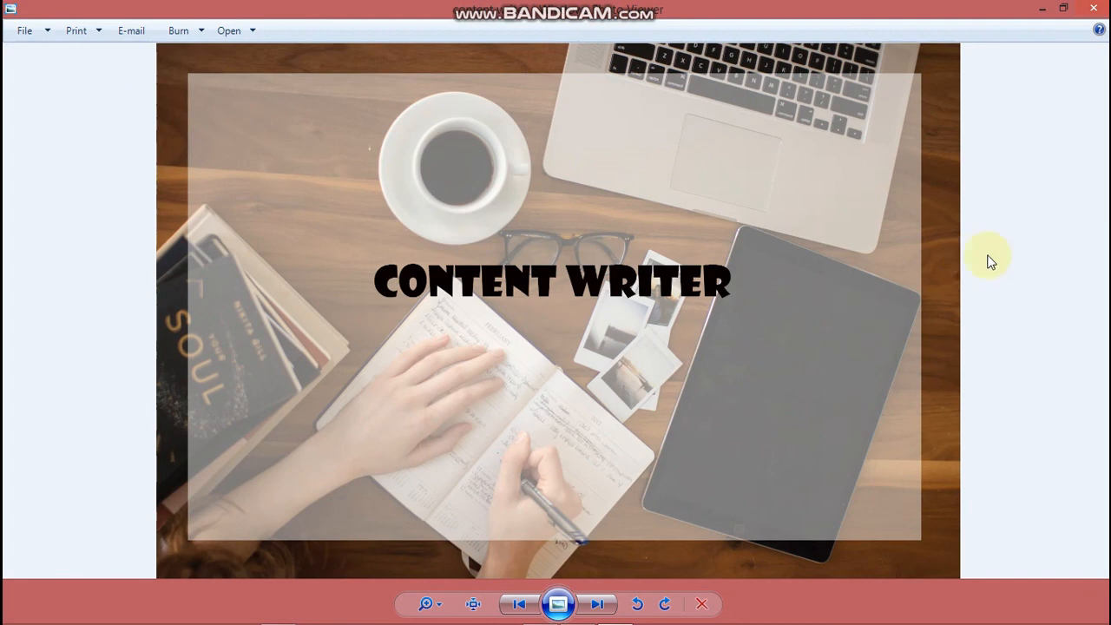
{"action": "left_click", "coordinate": [1093, 8]}
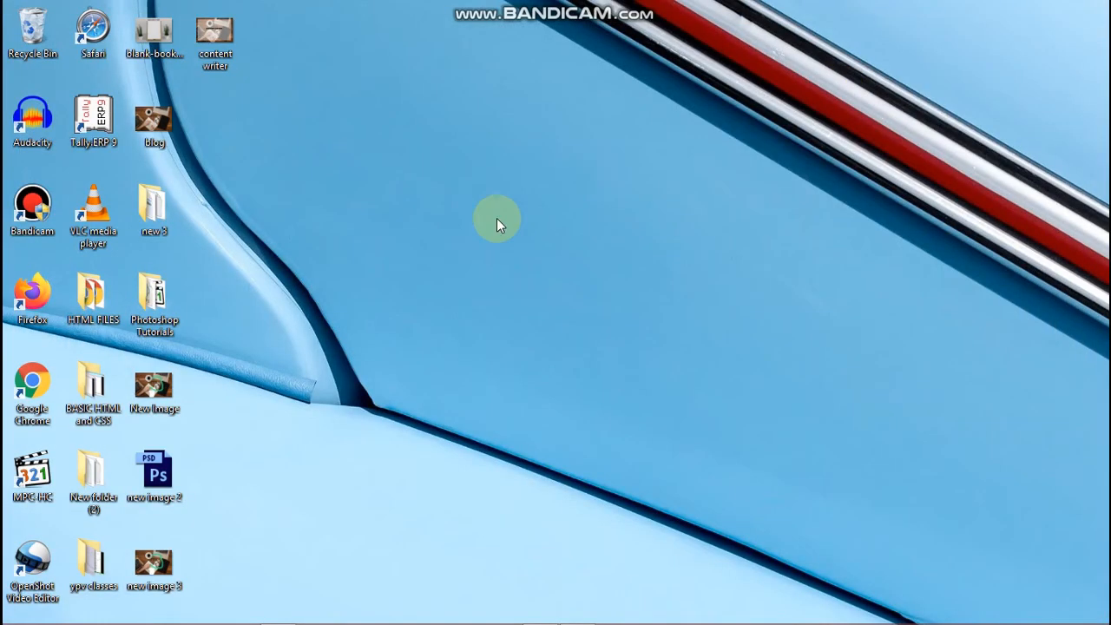
{"action": "double_click", "coordinate": [212, 37]}
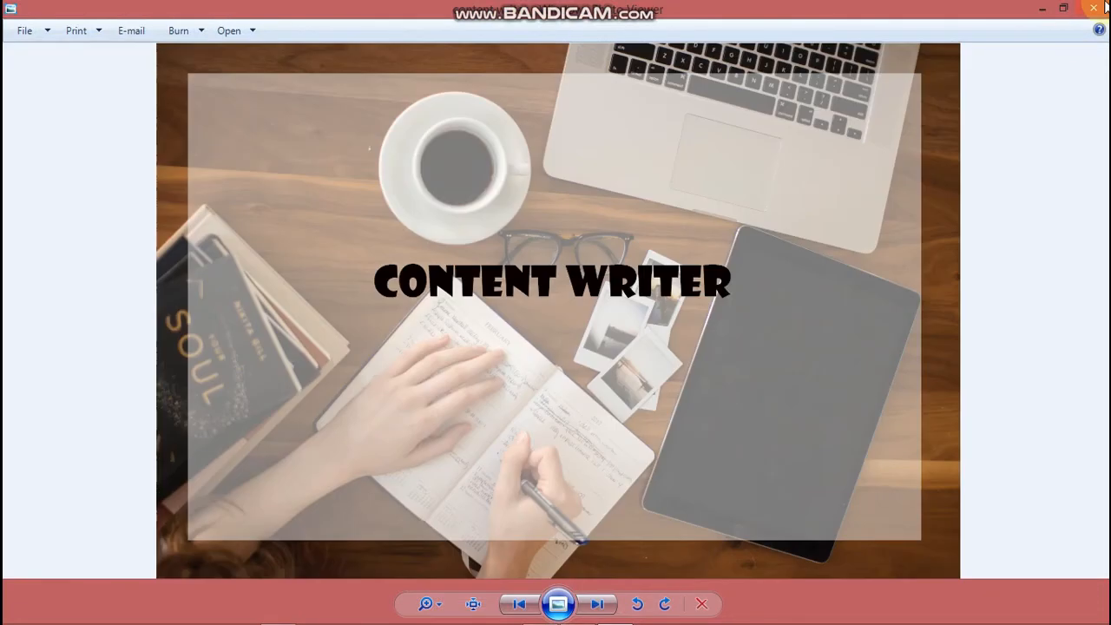
{"action": "mouse_move", "coordinate": [1107, 7]}
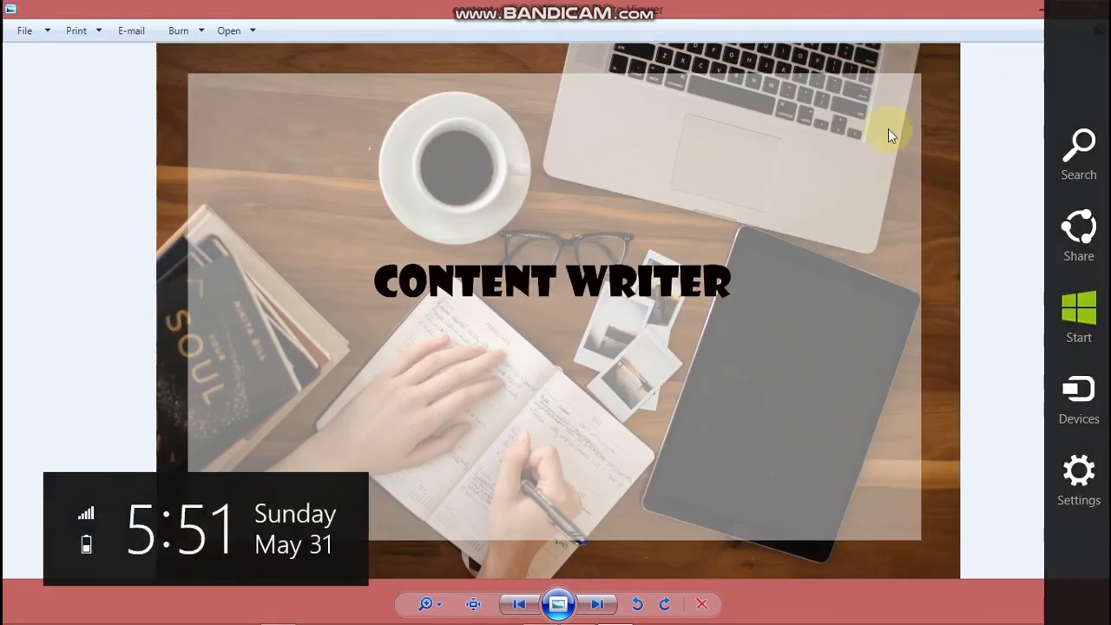
{"action": "left_click", "coordinate": [1092, 8]}
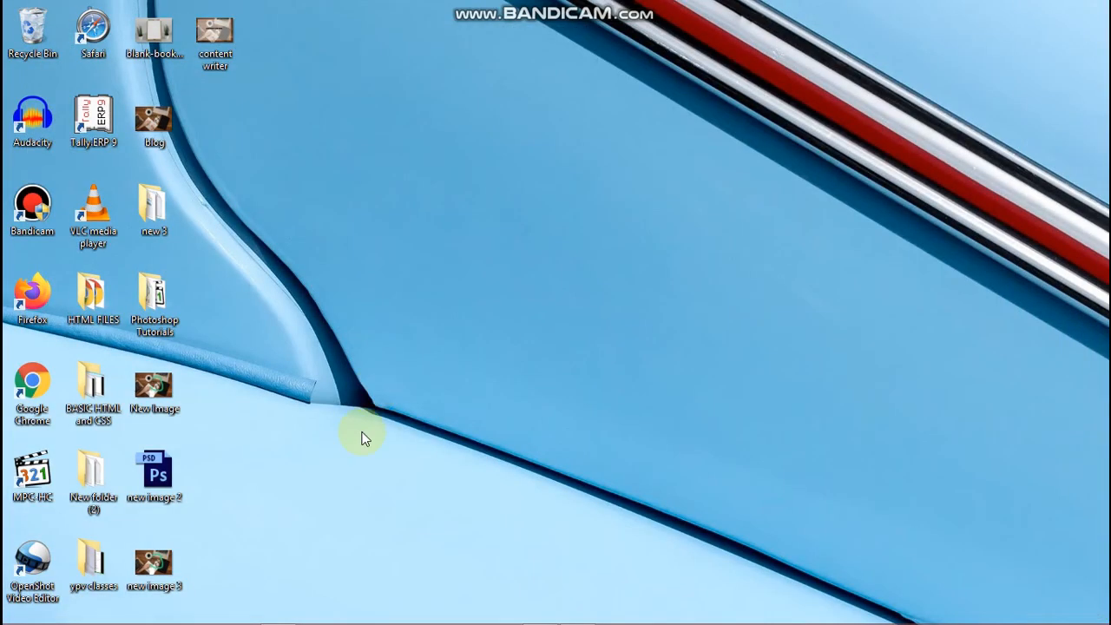
{"action": "mouse_move", "coordinate": [494, 610]}
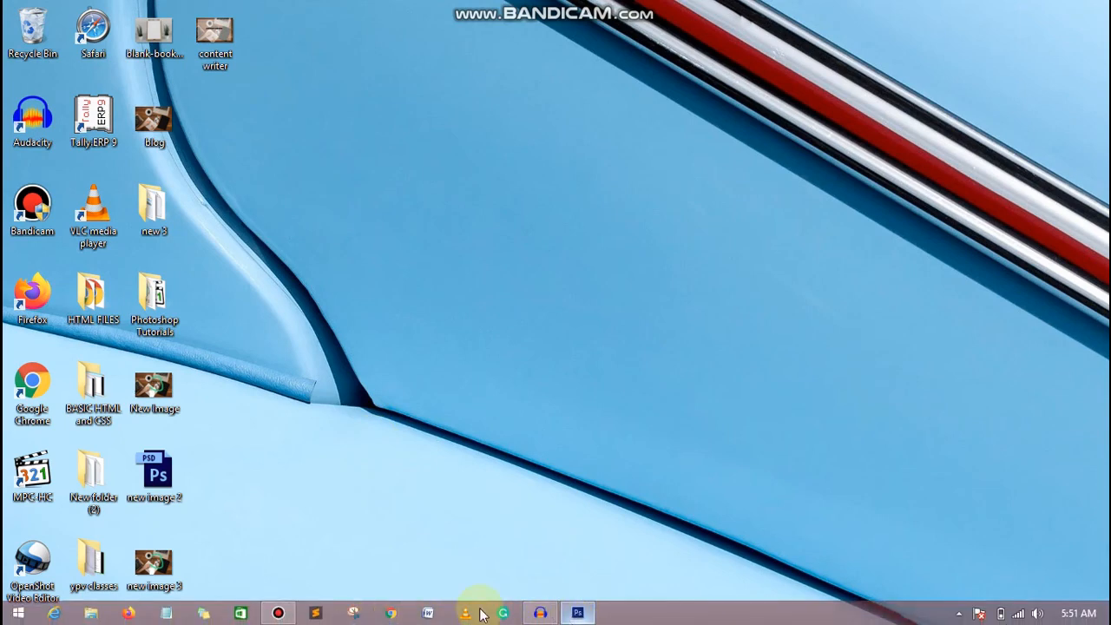
{"action": "left_click", "coordinate": [279, 614]}
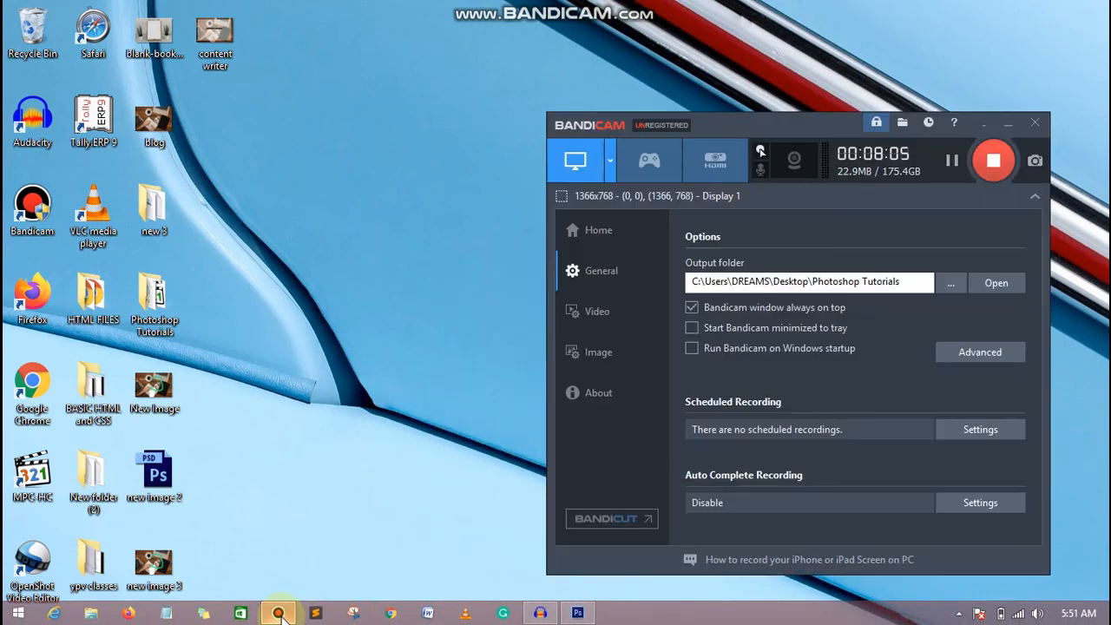
{"action": "left_click", "coordinate": [278, 614]}
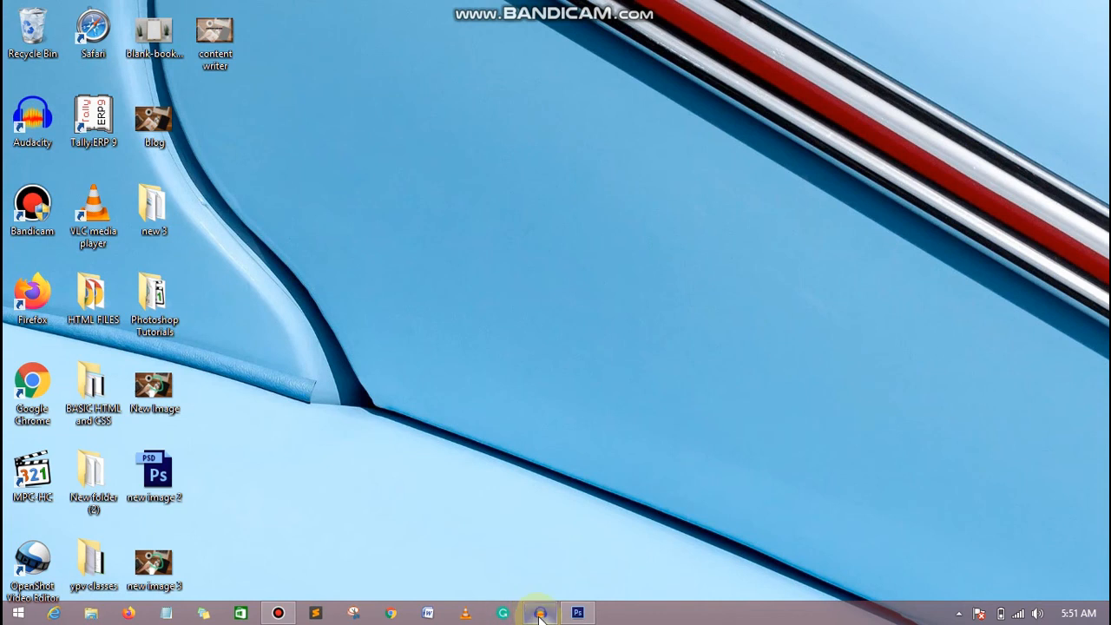
{"action": "mouse_move", "coordinate": [539, 616]}
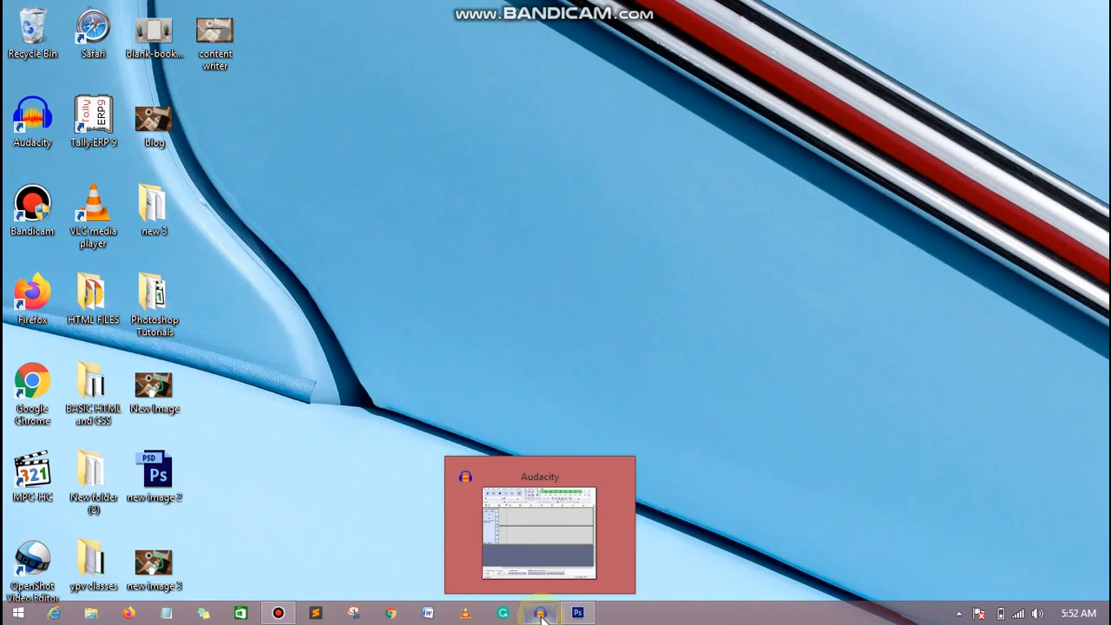
{"action": "left_click", "coordinate": [280, 615]}
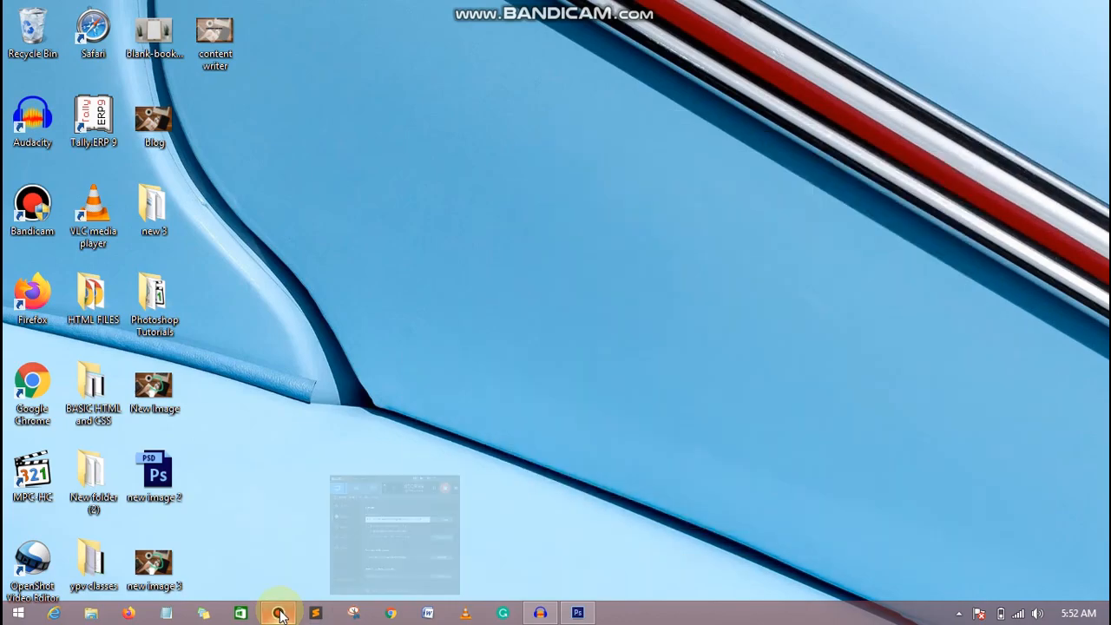